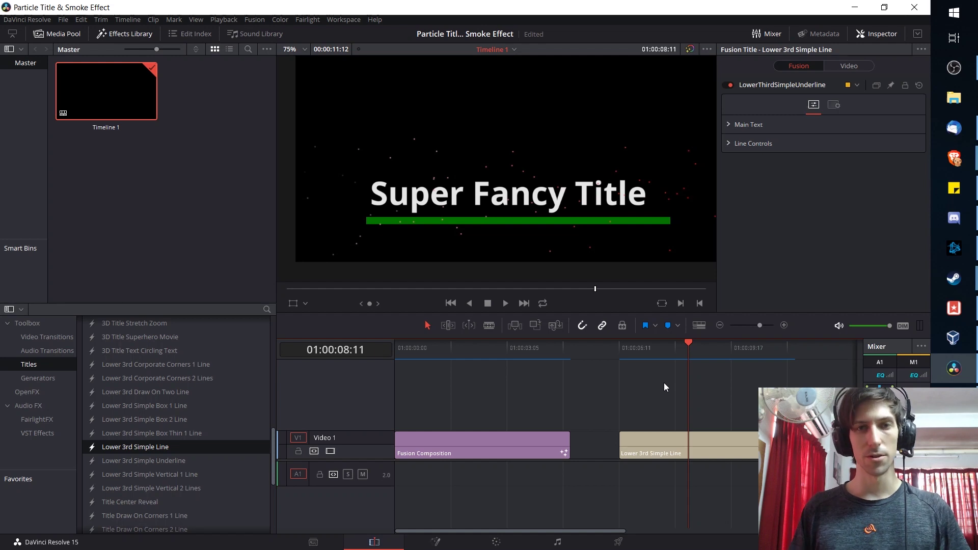
- Play back the Lower 3rd Simple Line title on the timeline from its start
key(space)
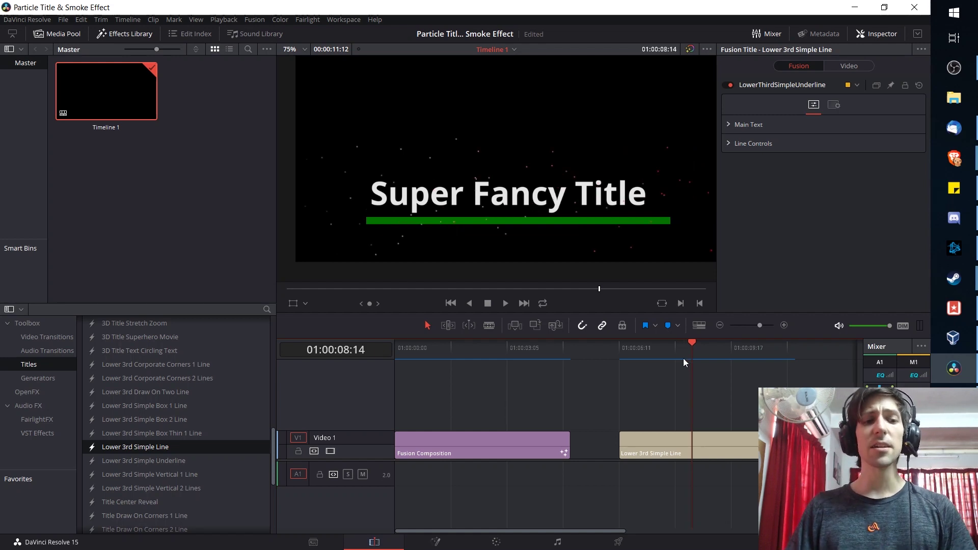
scroll(156, 384, up, 5)
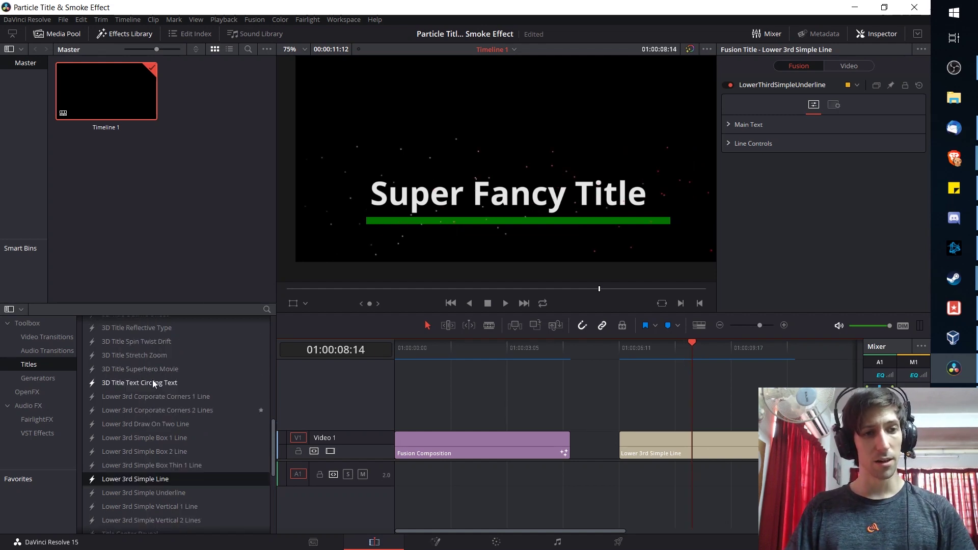
mouse_move(633, 353)
mouse_down()
mouse_move(674, 352)
mouse_move(618, 356)
mouse_up()
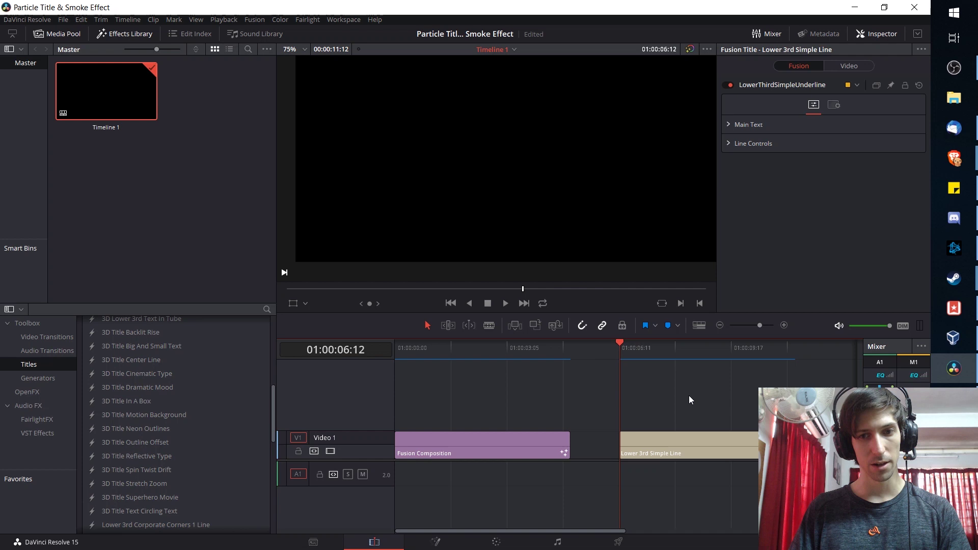
key(space)
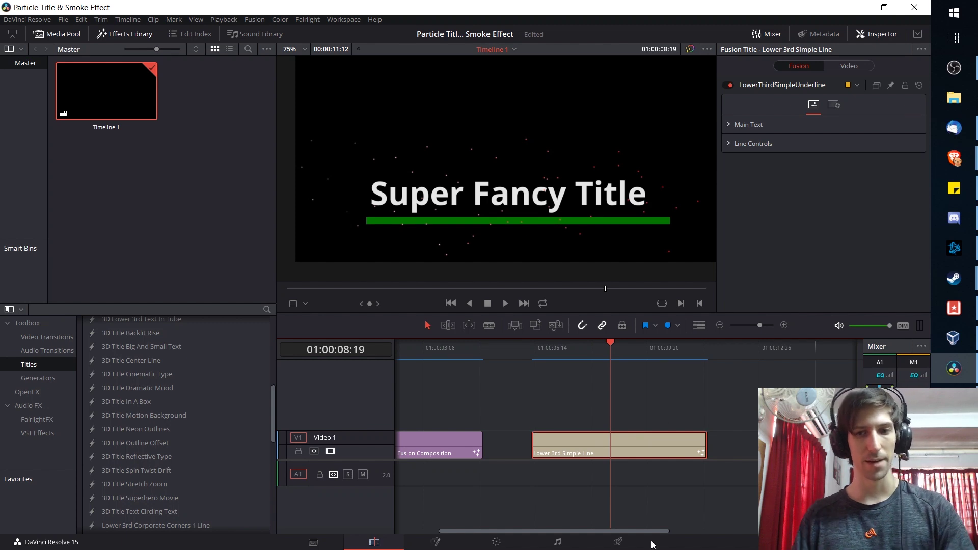
- Add the Title Square Line Tilting Text title to Video 1 after the existing lower third and show its whole frame in the viewer
drag(654, 530, 709, 528)
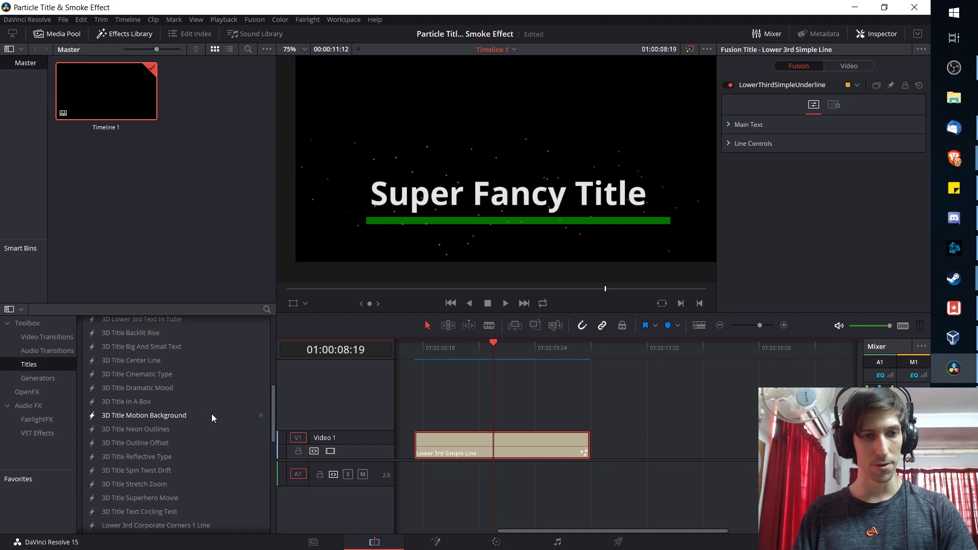
scroll(215, 411, up, 10)
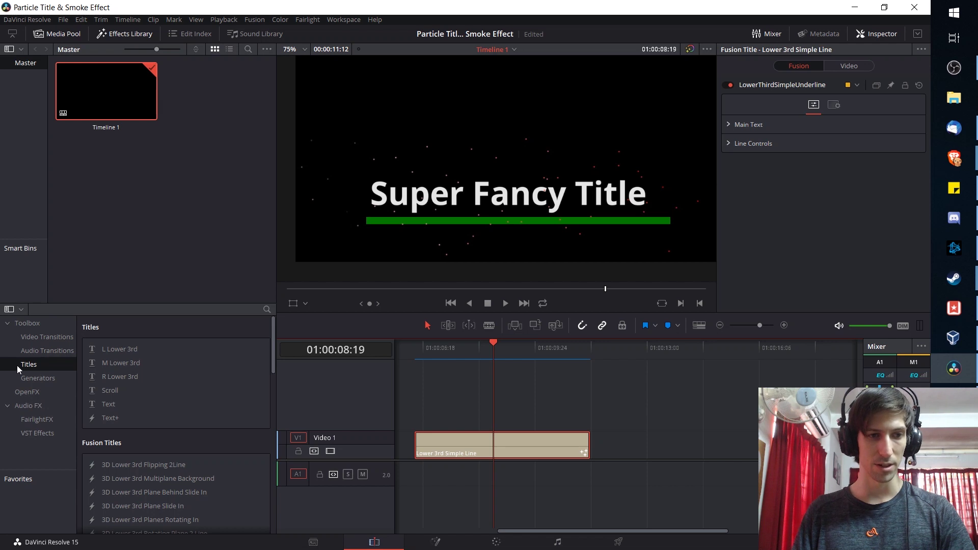
scroll(169, 429, down, 8)
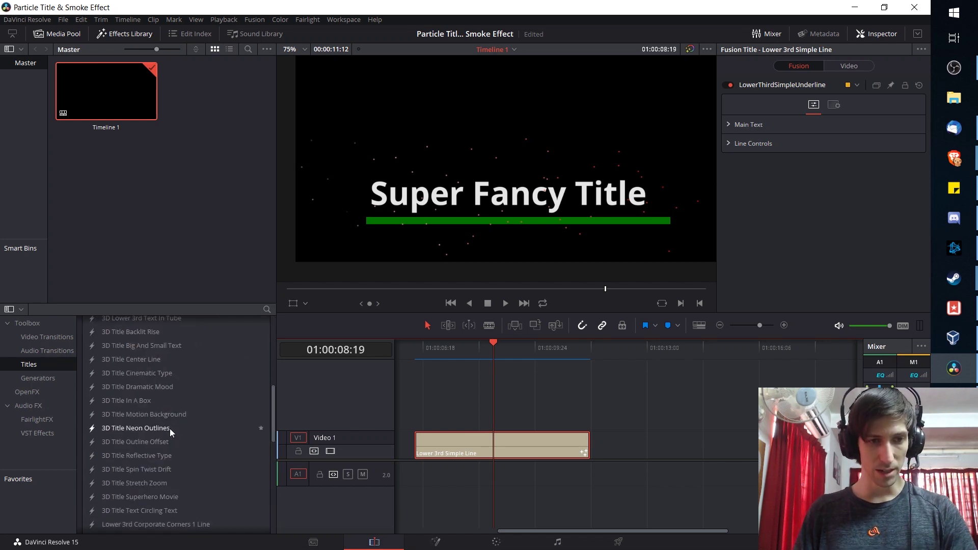
scroll(169, 429, down, 6)
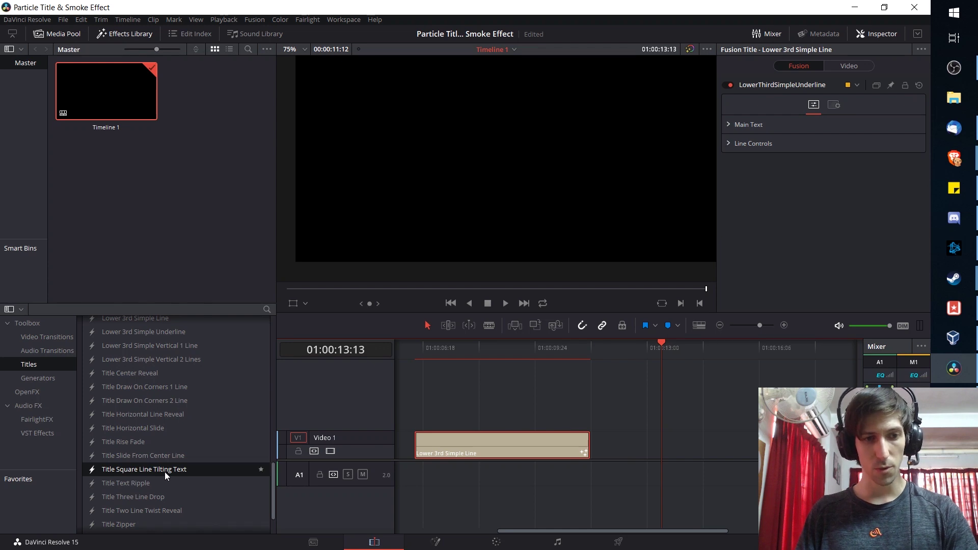
drag(164, 471, 636, 441)
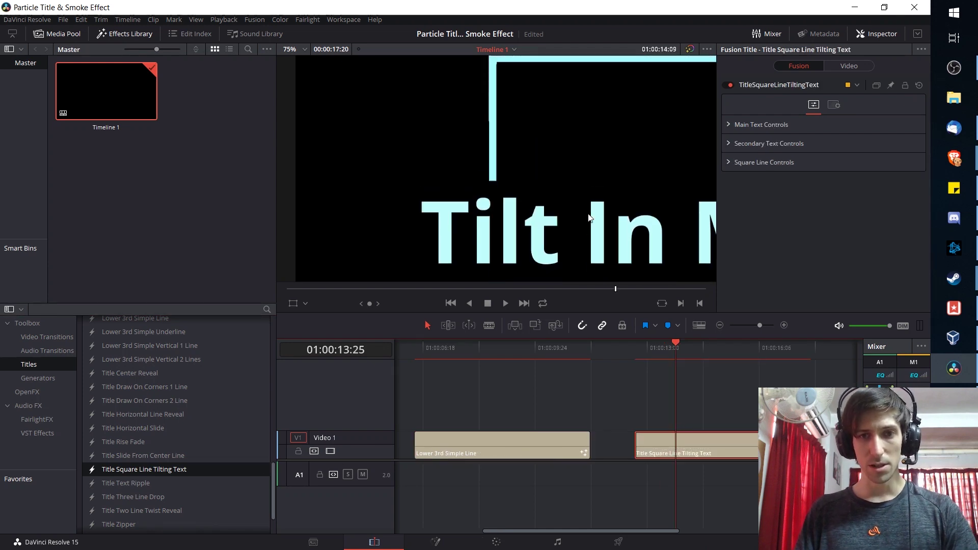
scroll(601, 212, down, 4)
drag(539, 176, 580, 194)
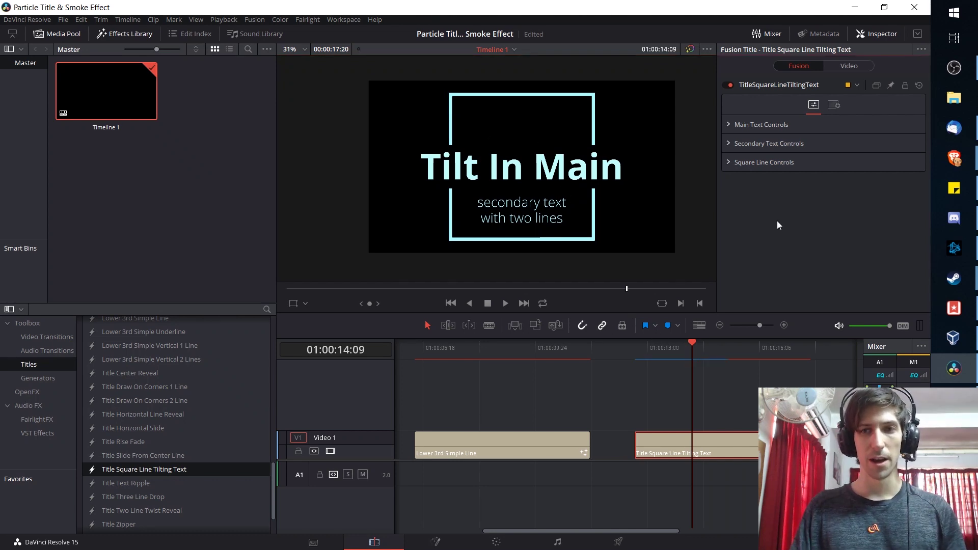
- Examine the tilting title's main text settings, including its color options, and collapse them again
click(734, 124)
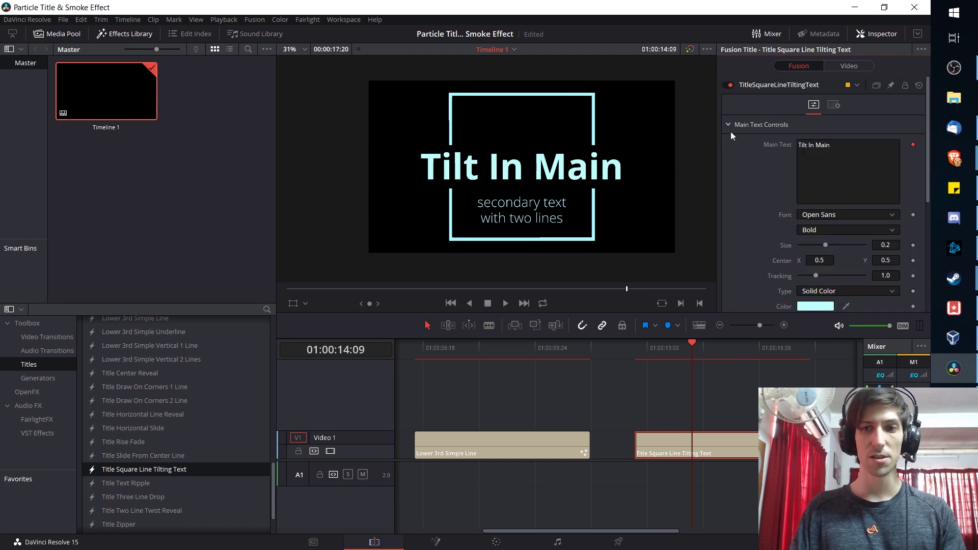
scroll(839, 178, down, 4)
click(810, 123)
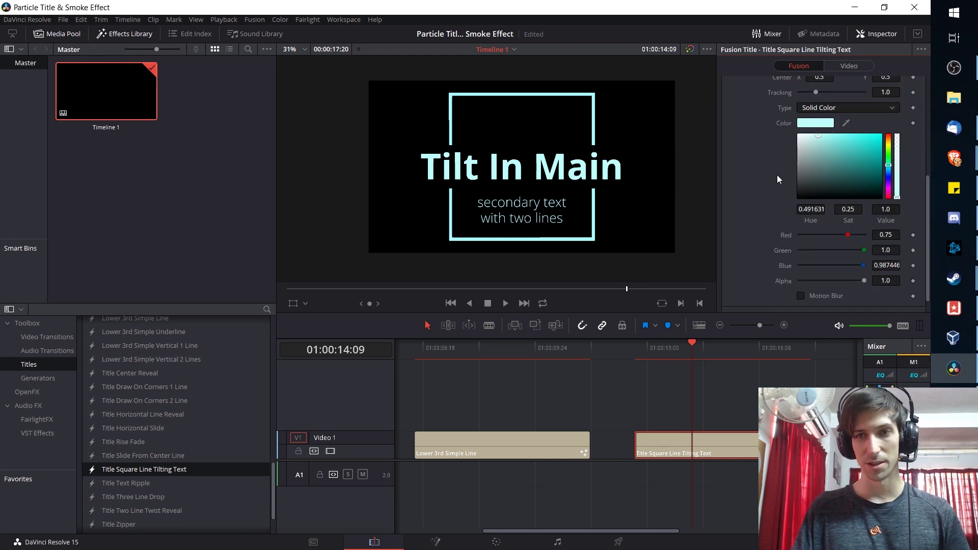
scroll(779, 119, up, 4)
click(730, 124)
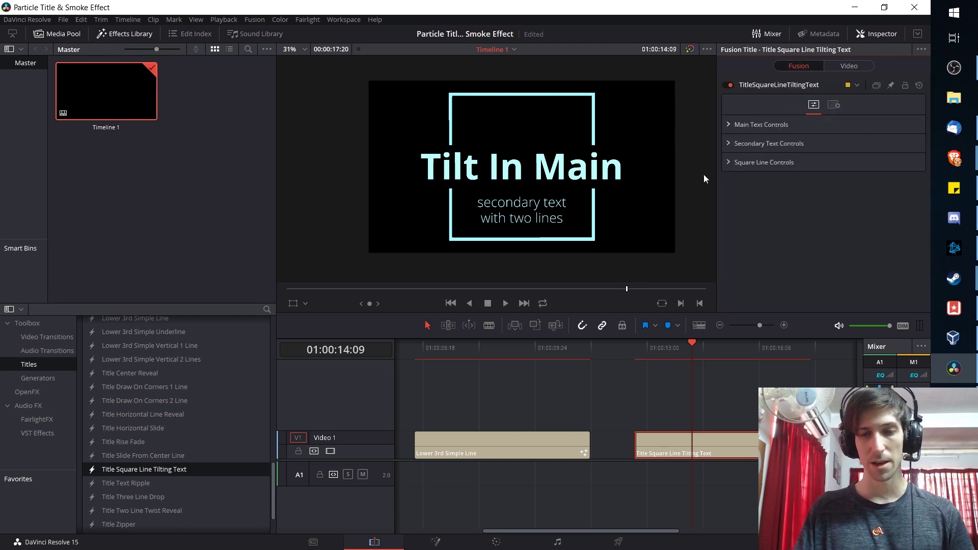
- Open the tilting title clip in the Fusion page and reposition its title group and MediaOut1 nodes
click(433, 543)
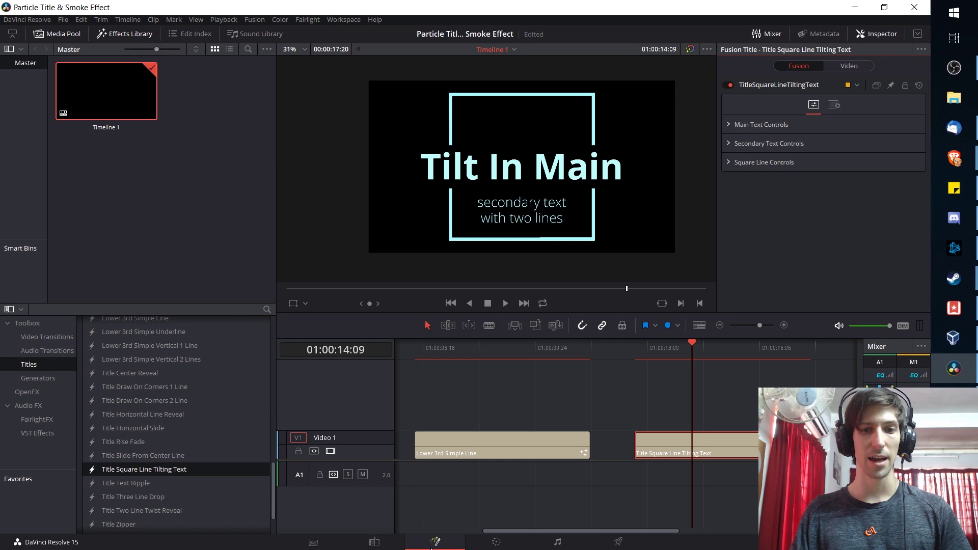
drag(213, 395, 395, 408)
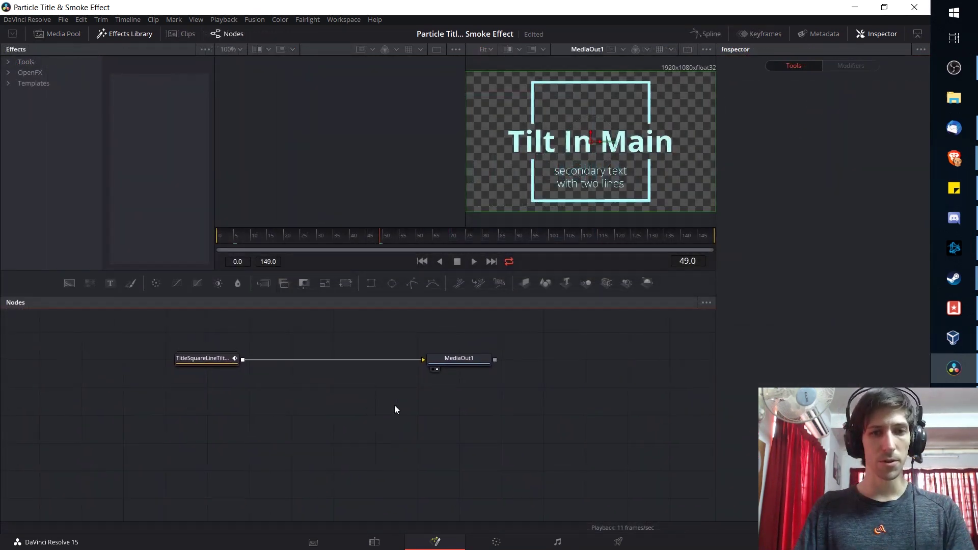
drag(331, 347, 369, 363)
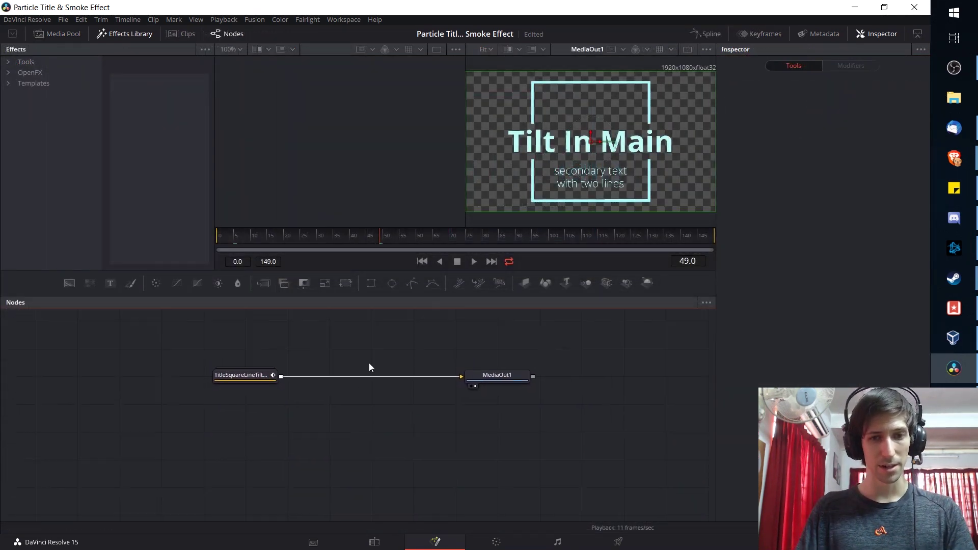
scroll(450, 368, up, 2)
click(490, 412)
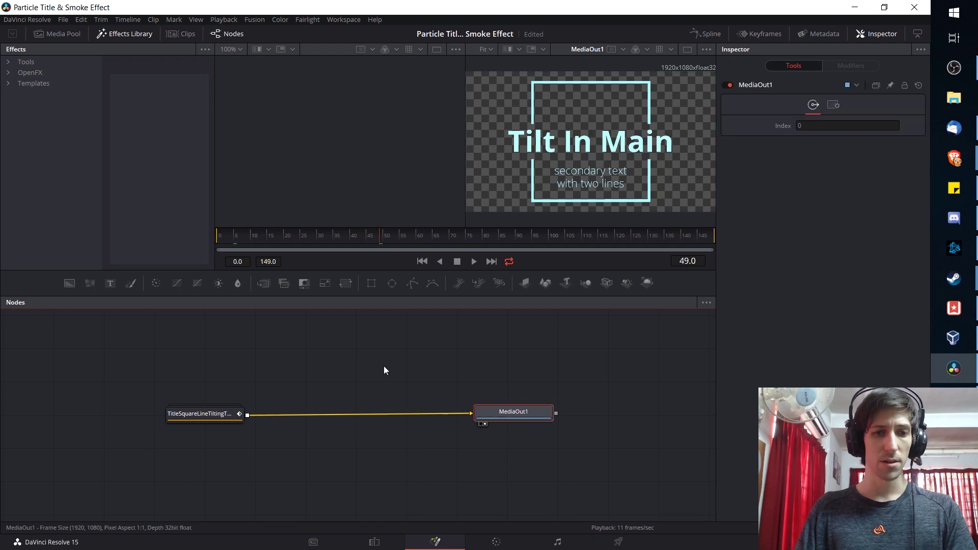
drag(261, 409, 247, 404)
click(222, 406)
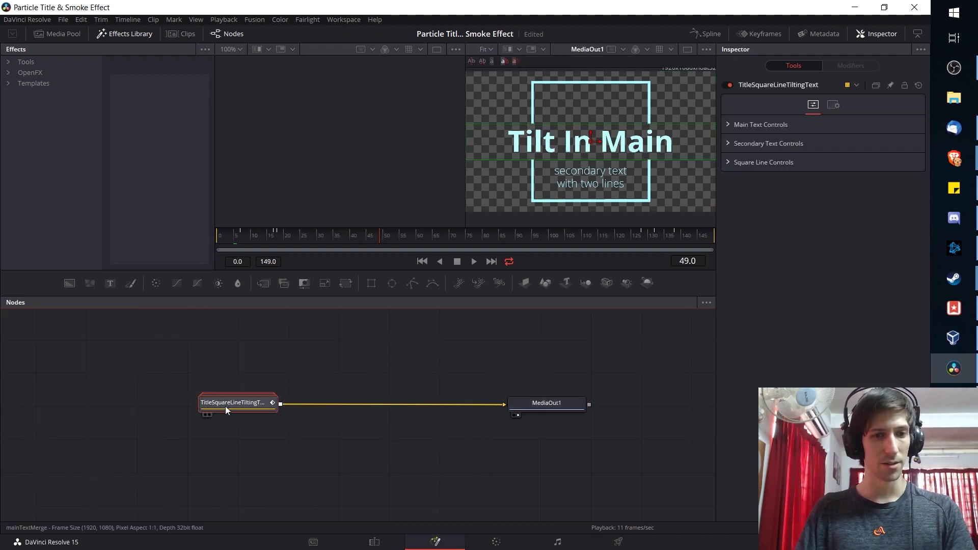
drag(235, 403, 219, 402)
- Expand the TitleSquareLineTiltingText group, examine the nodes inside it, and collapse it again
double_click(218, 403)
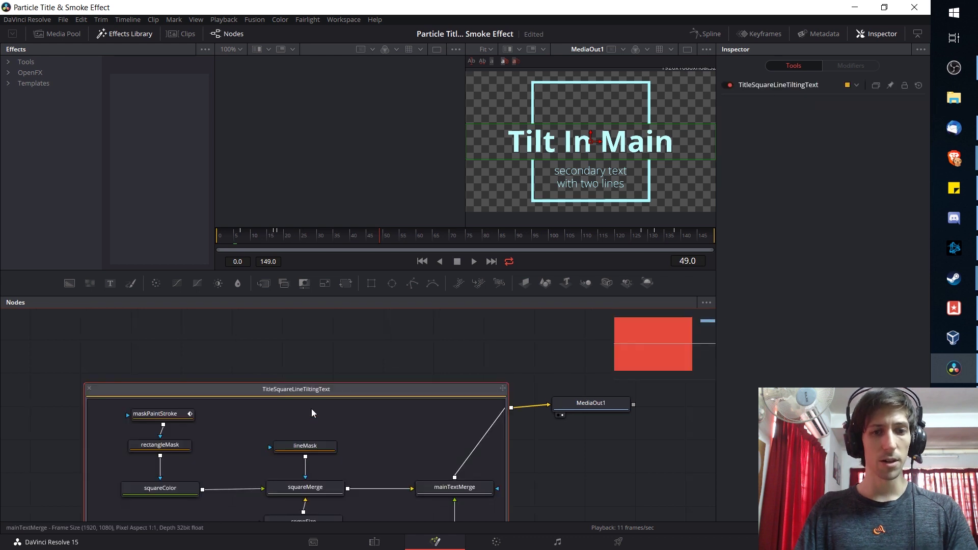
scroll(356, 393, down, 4)
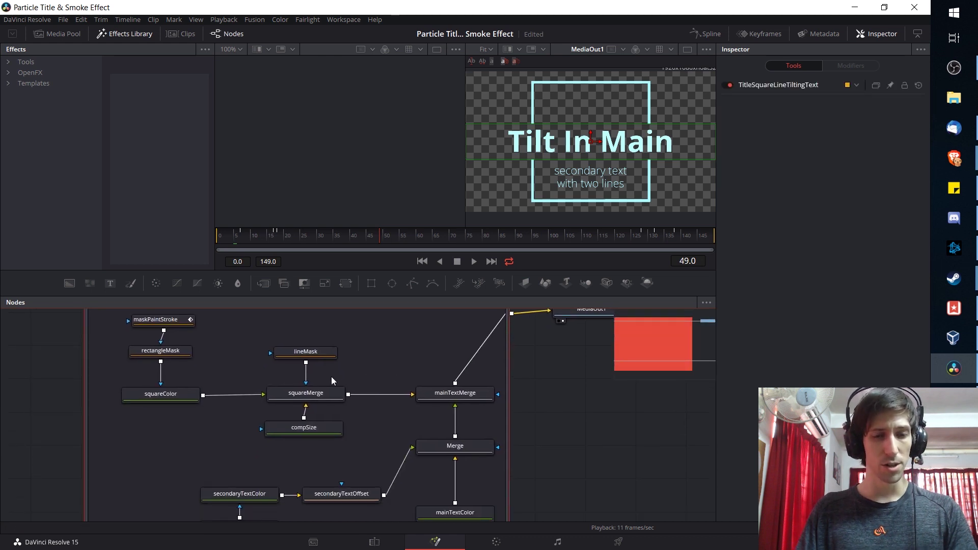
drag(375, 425, 375, 425)
drag(357, 465, 293, 467)
drag(456, 452, 499, 390)
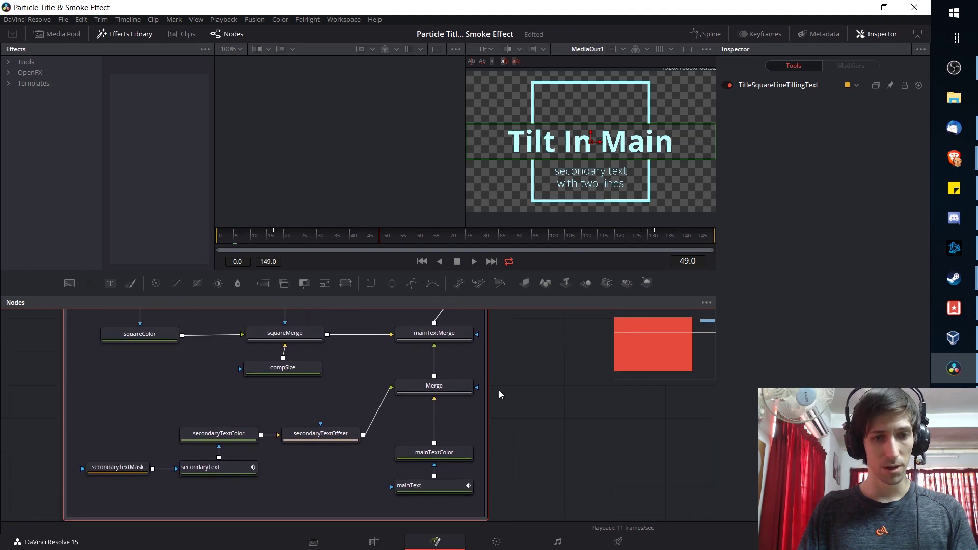
drag(331, 424, 357, 442)
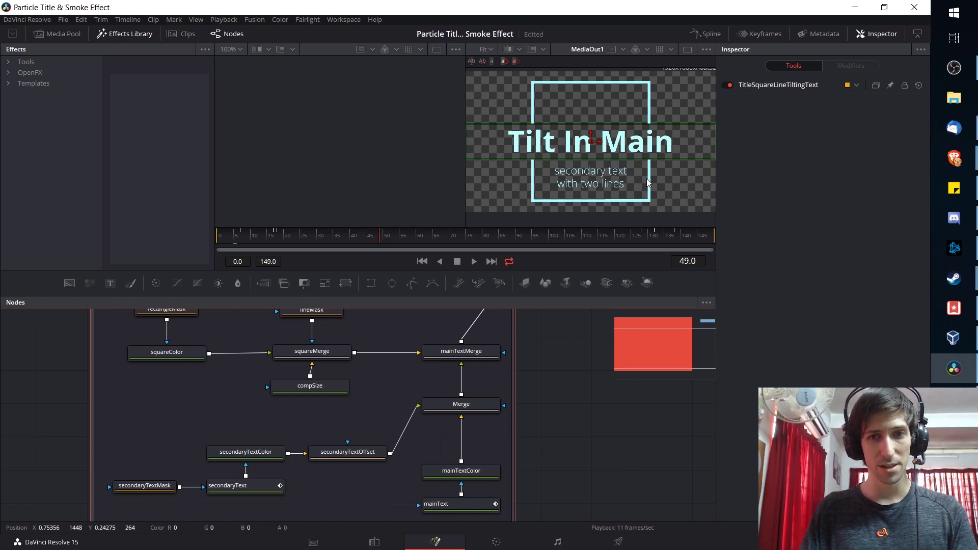
drag(394, 457, 334, 500)
drag(378, 352, 391, 408)
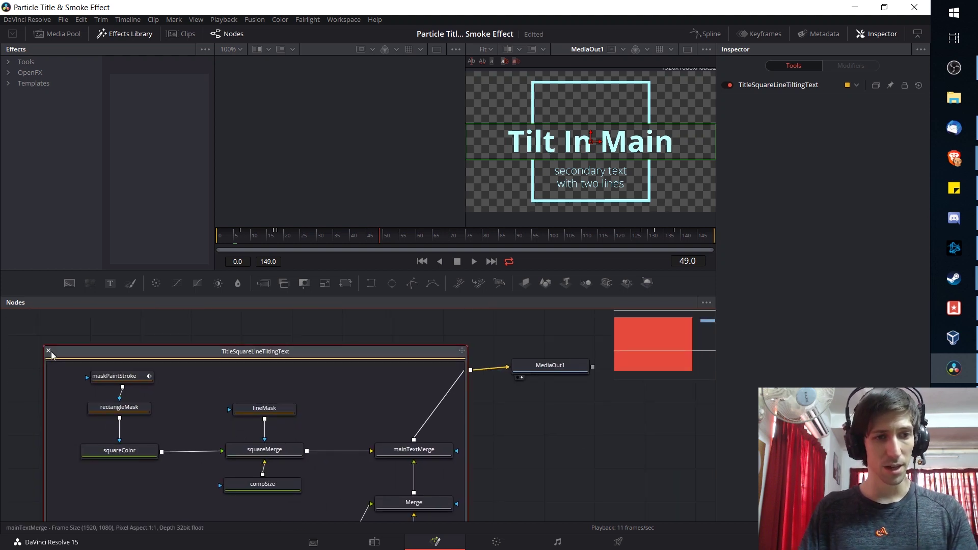
click(49, 351)
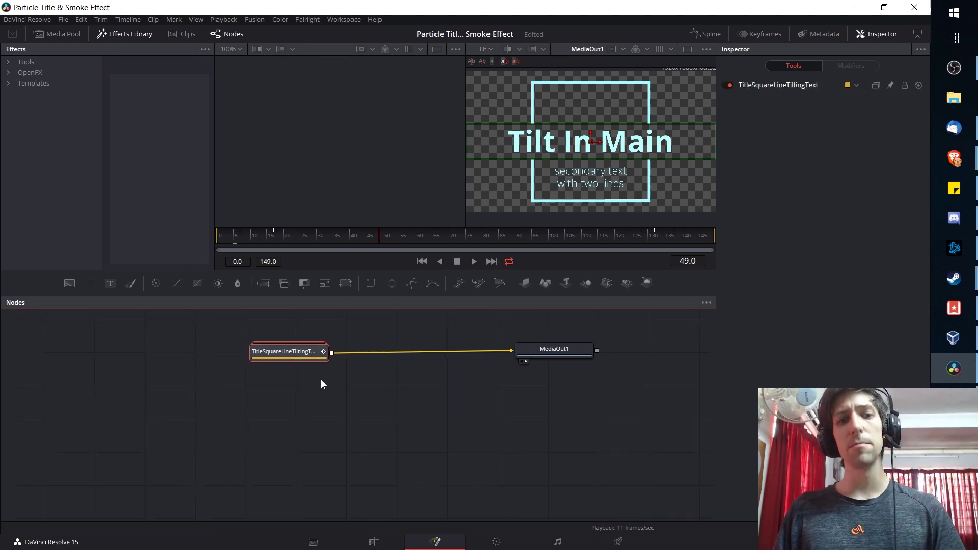
- Check which tools the title group contains and shift the group node farther from MediaOut1
mouse_move(296, 356)
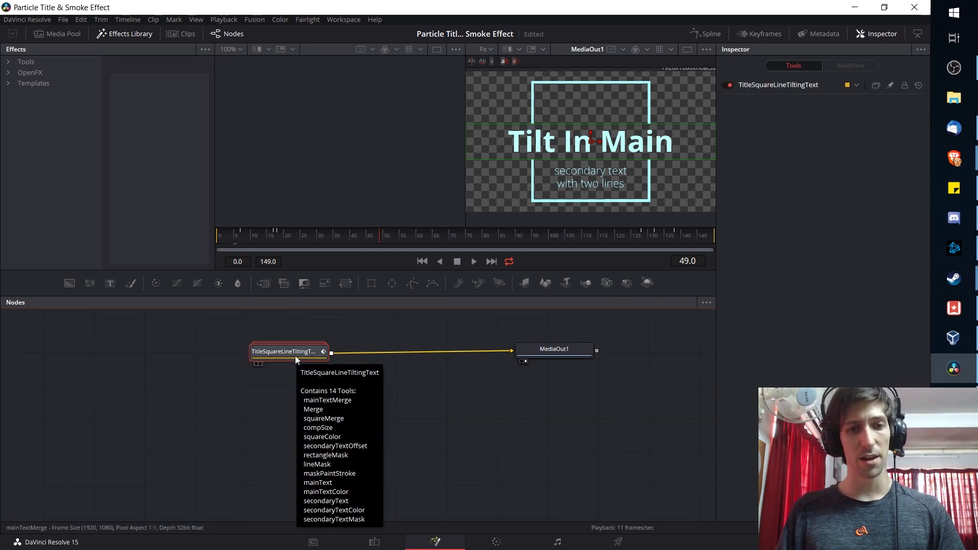
drag(295, 355, 280, 355)
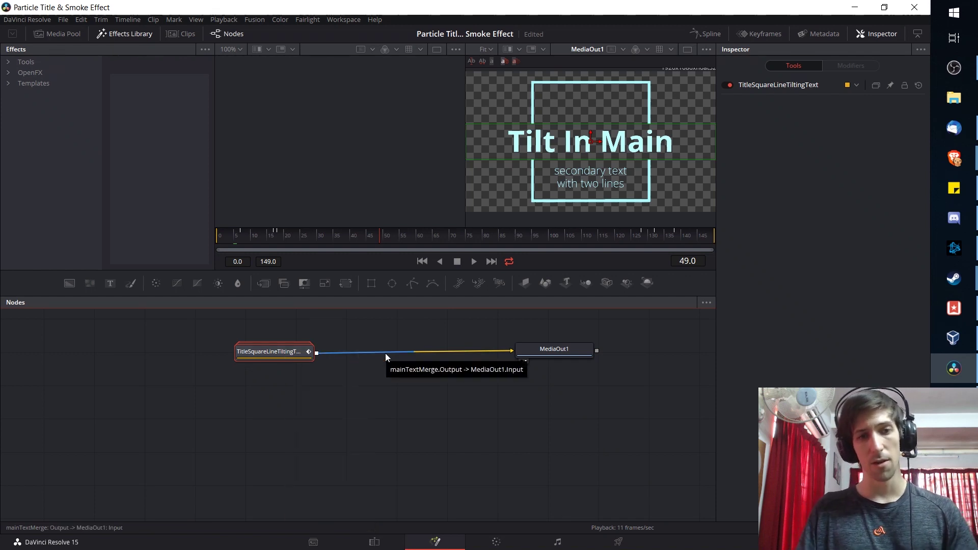
scroll(266, 390, down, 1)
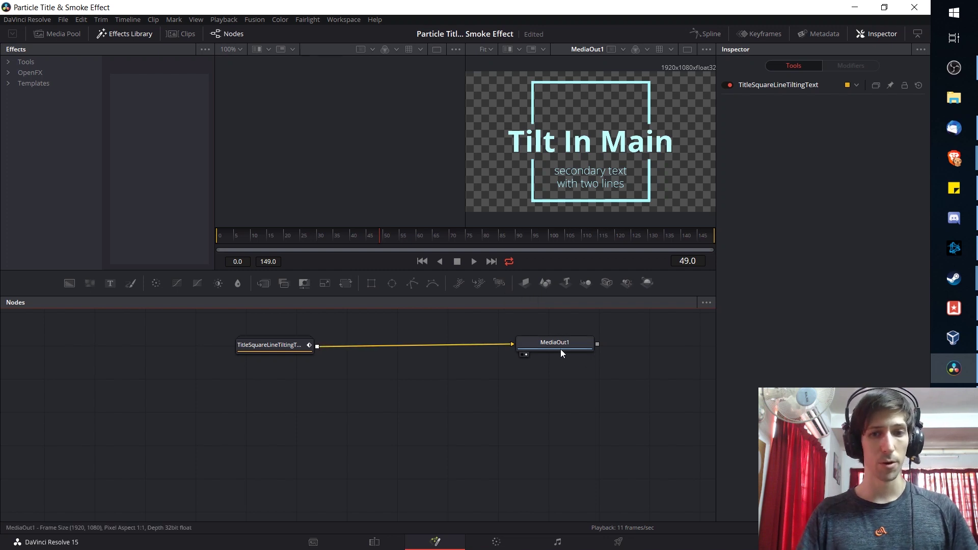
drag(560, 350, 570, 351)
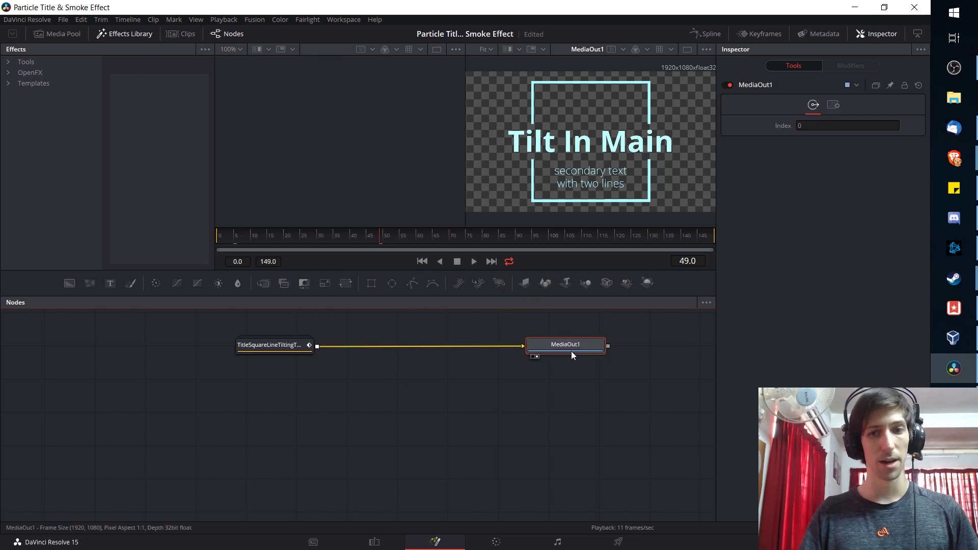
- Add a pEmitter node below the title's connection line and a pRender node fed by it
click(461, 288)
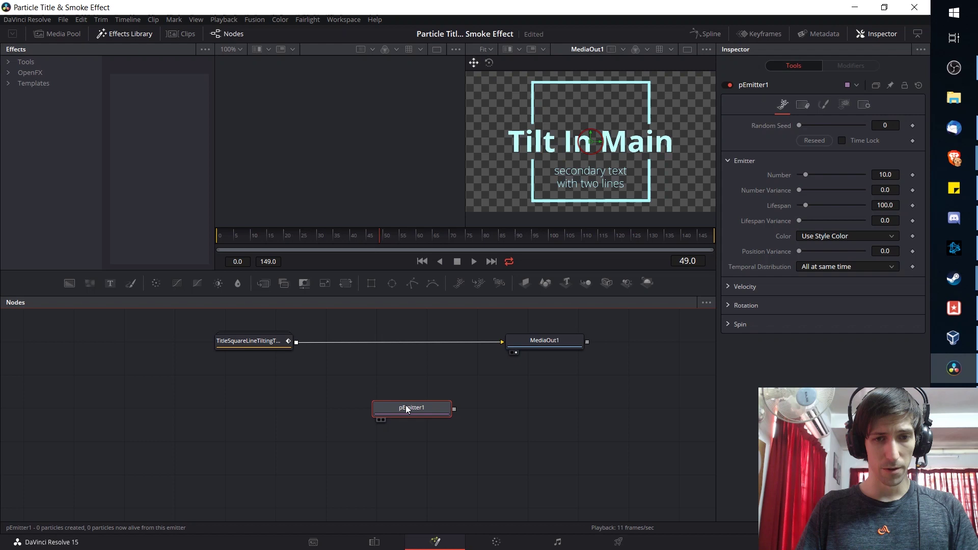
drag(407, 409, 346, 403)
click(496, 289)
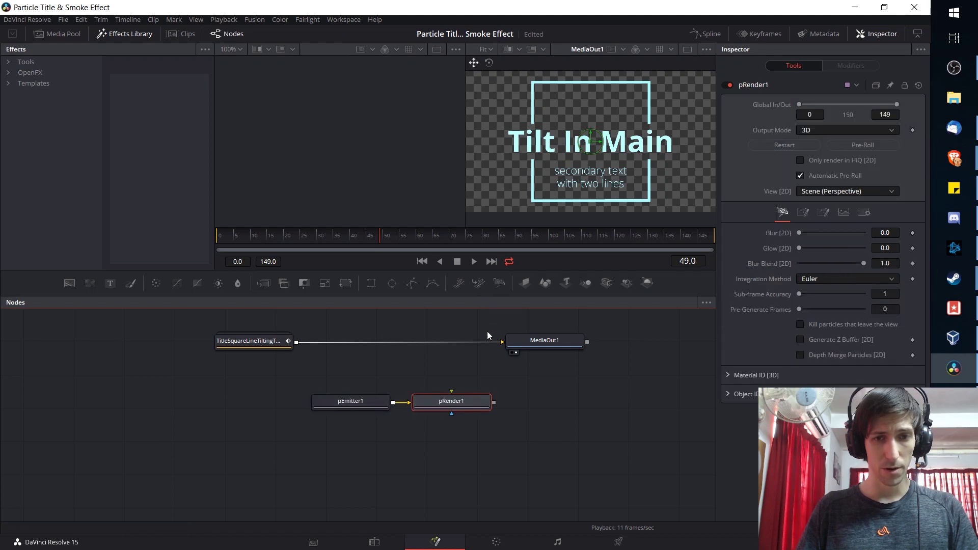
- Move MediaOut1 farther from the title group and line up pEmitter1 and pRender1 in a row beneath the title group
drag(545, 340, 606, 337)
drag(358, 405, 353, 405)
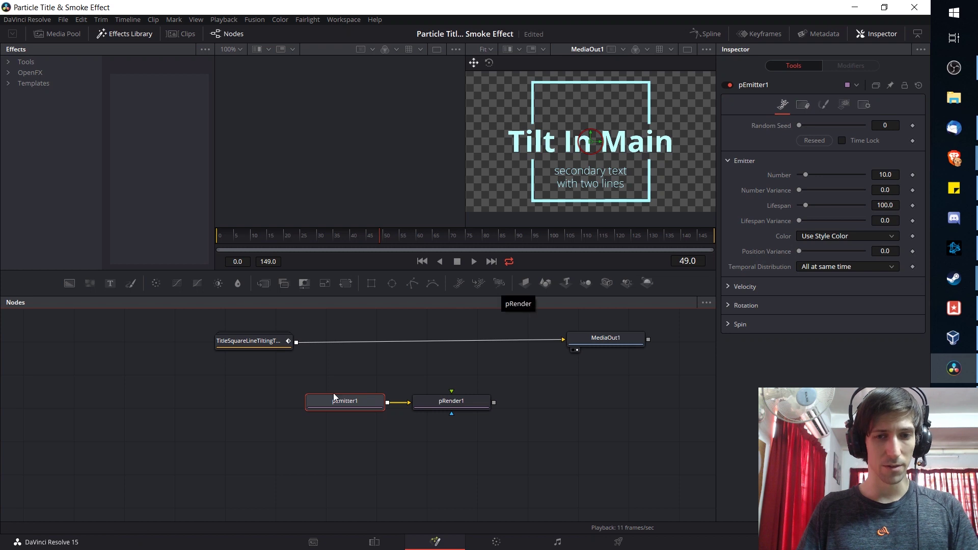
drag(354, 403, 316, 403)
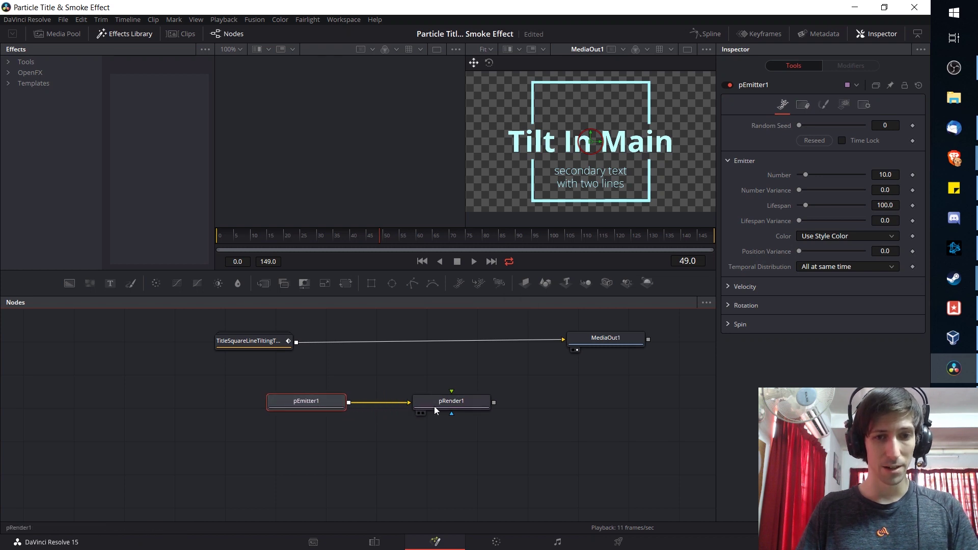
drag(434, 405, 411, 406)
drag(351, 410, 403, 402)
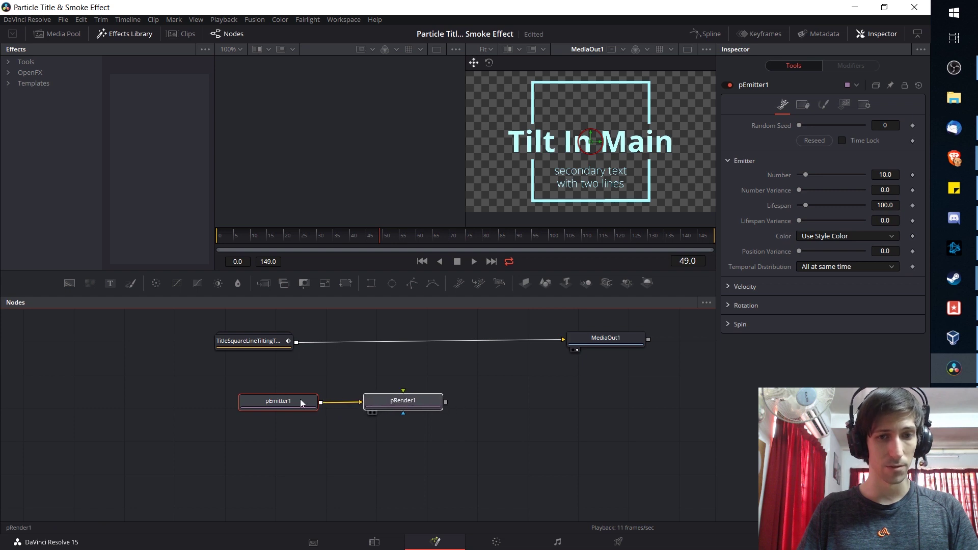
drag(271, 402, 250, 404)
drag(386, 401, 365, 405)
- Add a Merge node and place it between pRender1 and MediaOut1, below the title's connection line
click(453, 395)
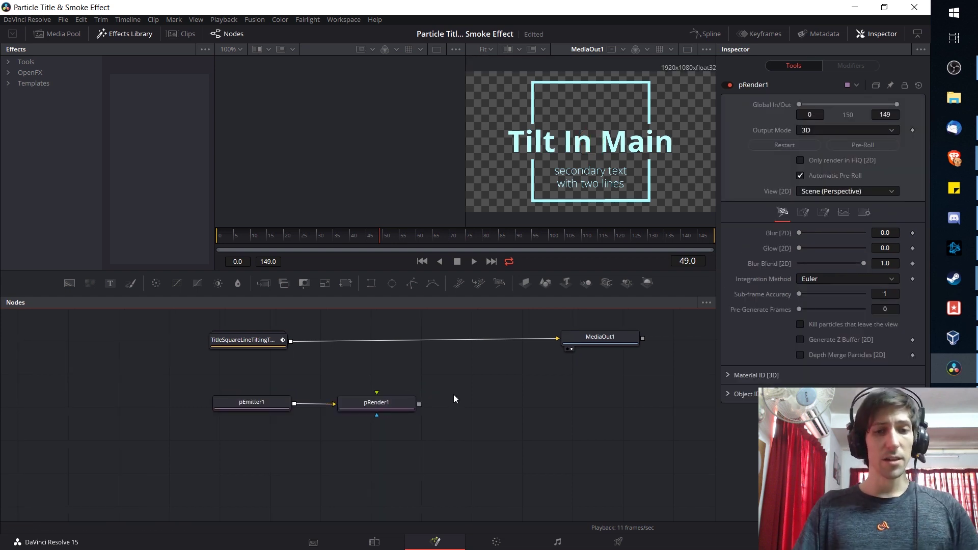
right_click(459, 385)
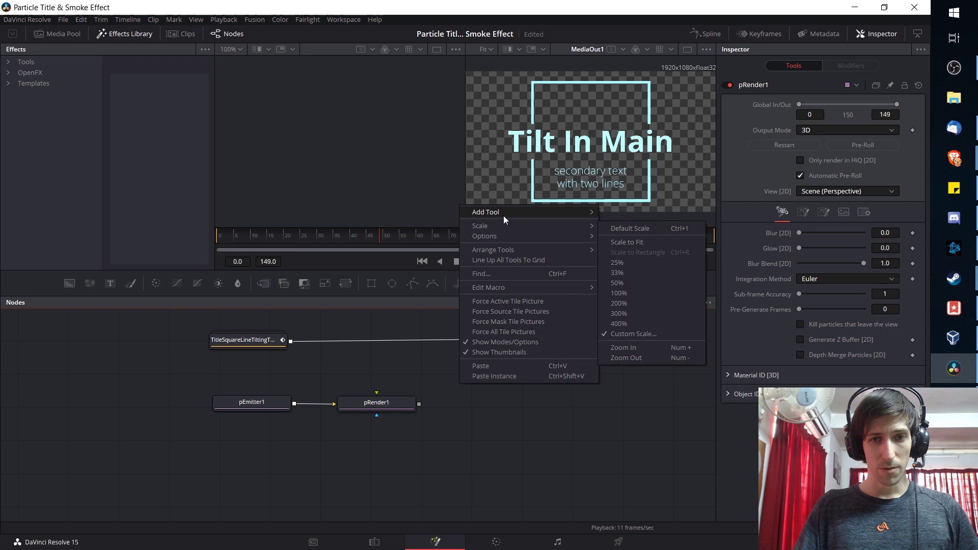
mouse_move(504, 216)
mouse_move(655, 217)
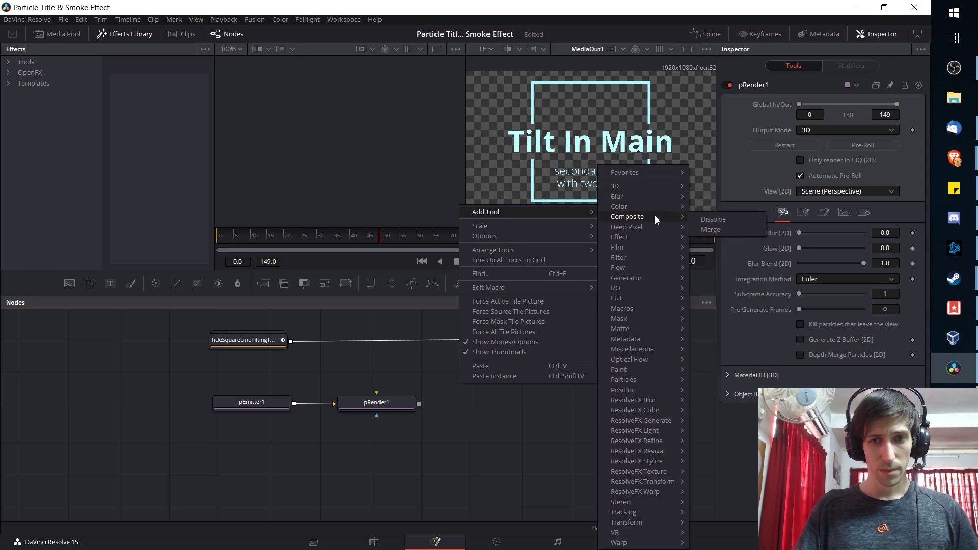
click(723, 229)
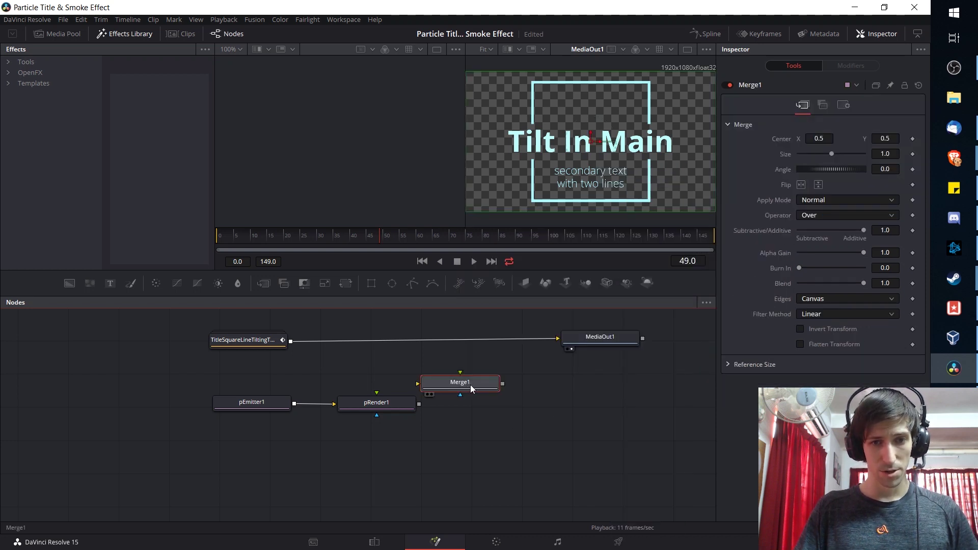
drag(470, 385, 523, 378)
- Disconnect the title group from MediaOut1, feed it and pRender1 into Merge1, and connect Merge1's output to MediaOut1
click(527, 338)
click(274, 362)
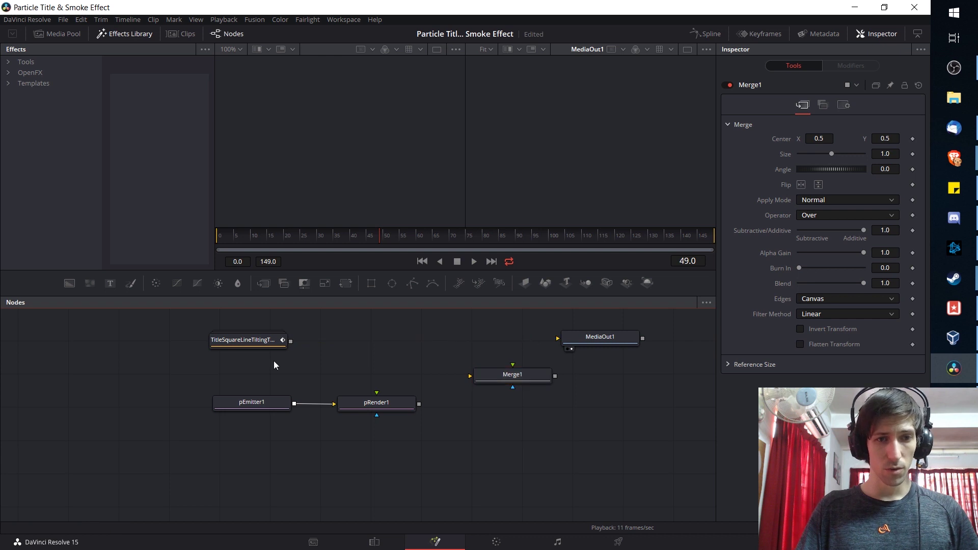
drag(291, 341, 494, 376)
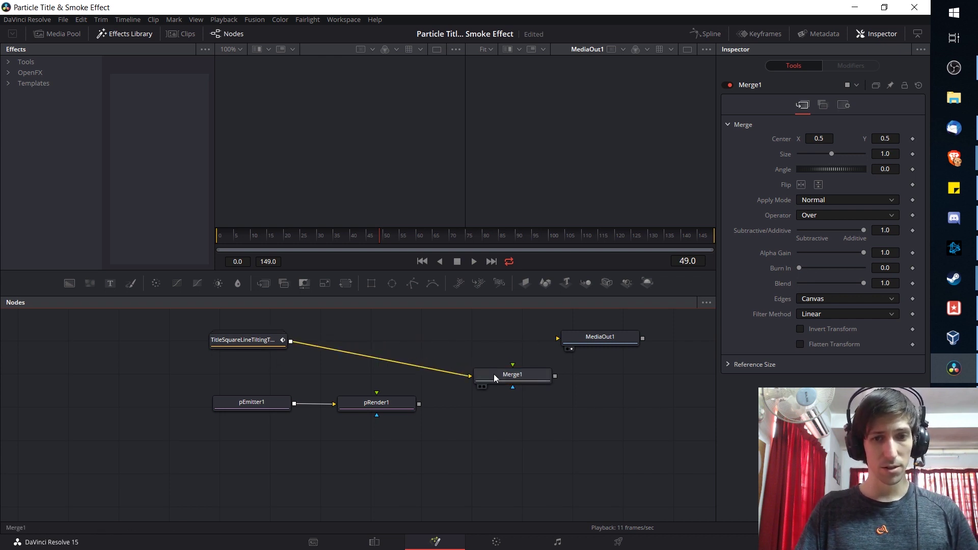
drag(419, 404, 626, 350)
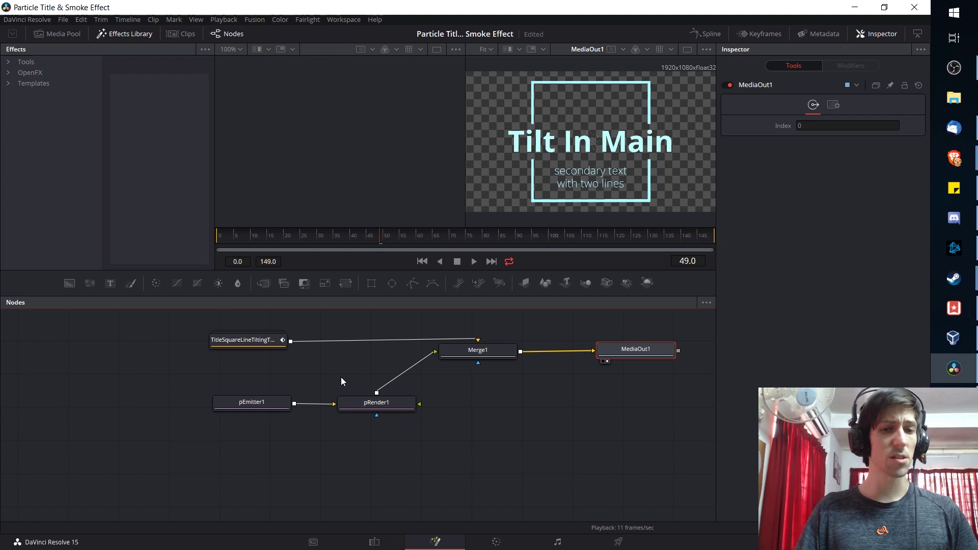
- Tidy the node layout by slightly repositioning pEmitter1, pRender1, Merge1 and the title group
drag(270, 405, 261, 410)
drag(382, 399, 374, 404)
mouse_move(490, 360)
mouse_down()
mouse_move(493, 374)
mouse_move(497, 357)
mouse_up()
drag(271, 341, 260, 341)
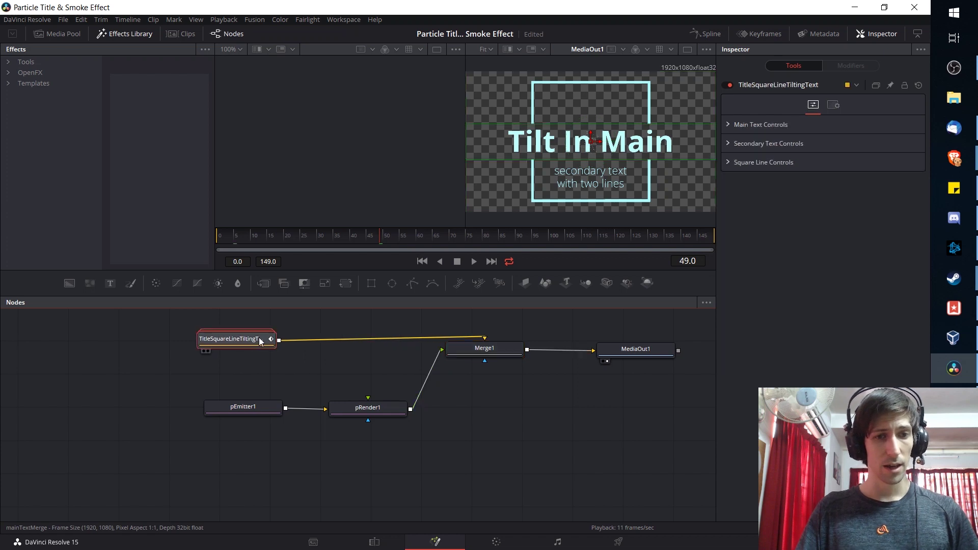
right_click(246, 336)
click(454, 347)
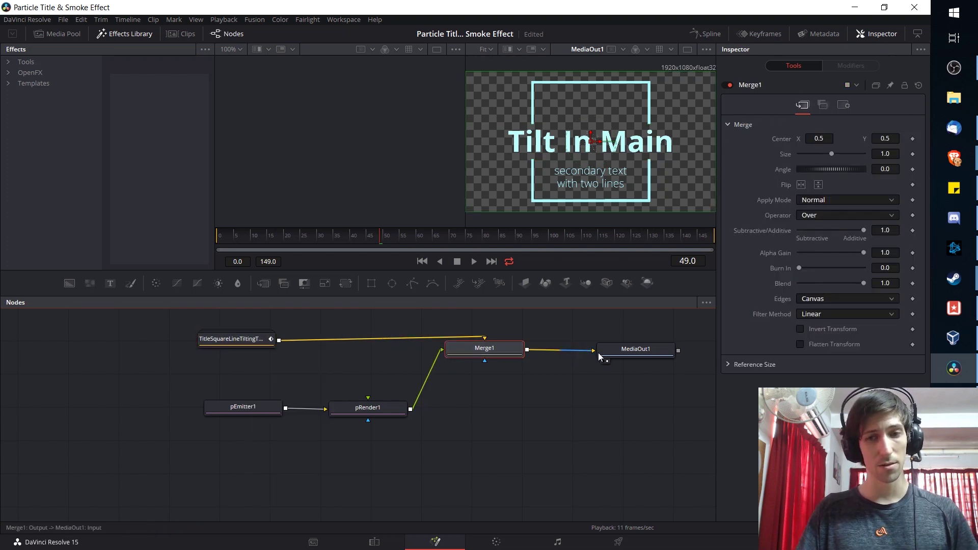
drag(622, 354, 623, 349)
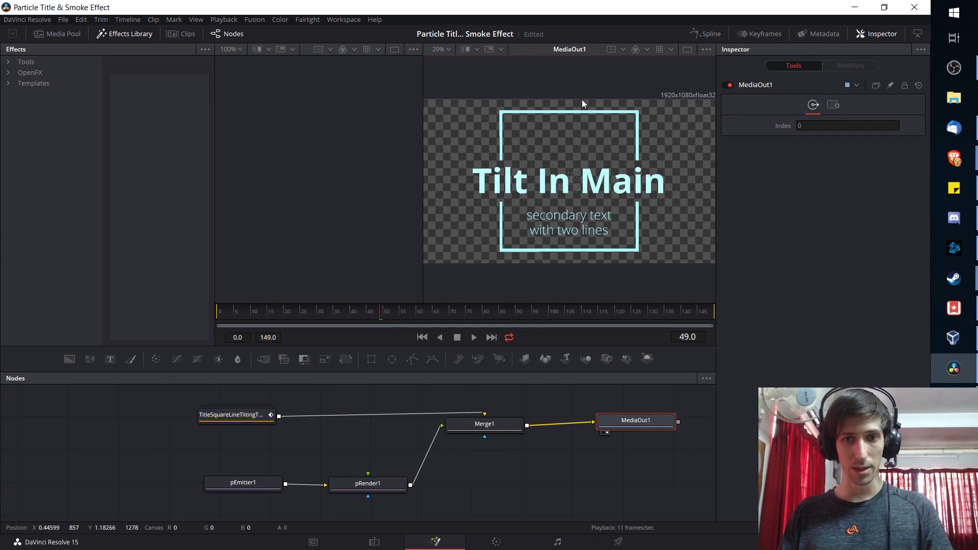
- Play the composition from the first frame and examine the particles around the main title text up close
scroll(581, 168, up, 5)
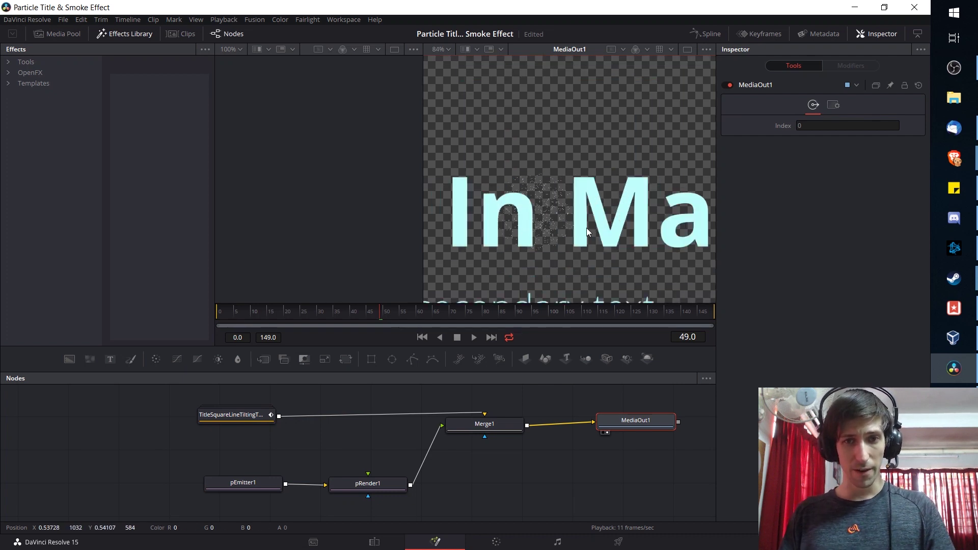
drag(574, 222, 600, 151)
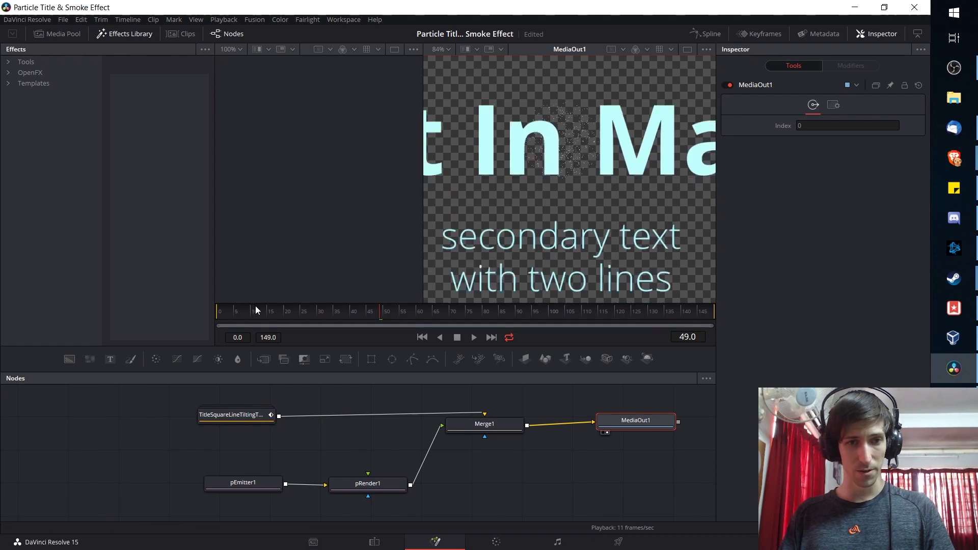
drag(229, 308, 219, 305)
key(space)
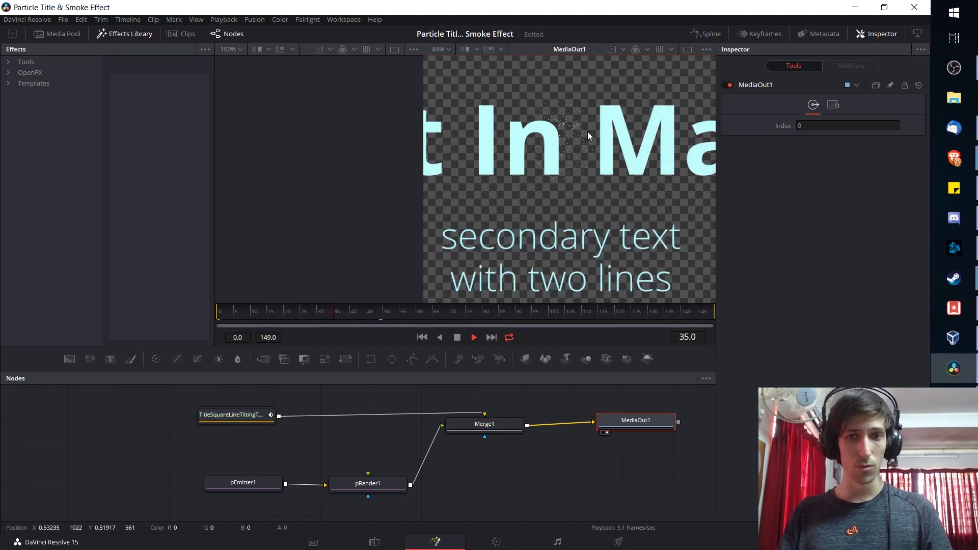
key(space)
scroll(589, 135, down, 5)
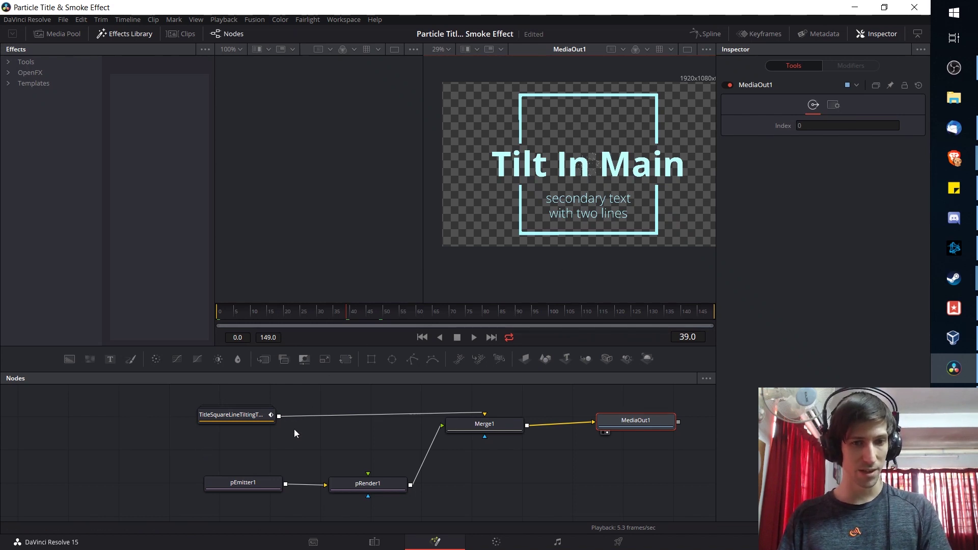
- Shift the pEmitter1 node slightly away from pRender1 and move its emitter region down to the lower edge of the frame
click(253, 487)
drag(270, 481, 250, 485)
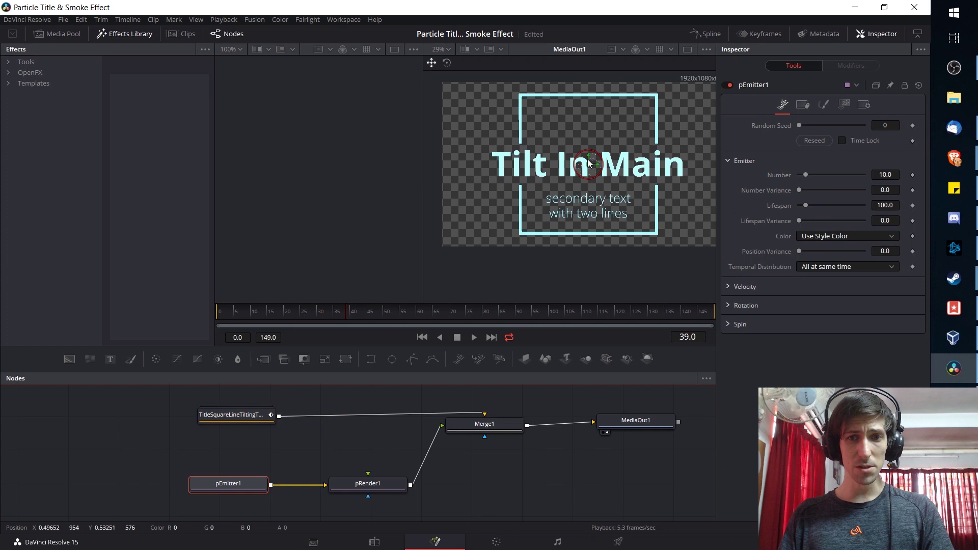
drag(588, 160, 583, 235)
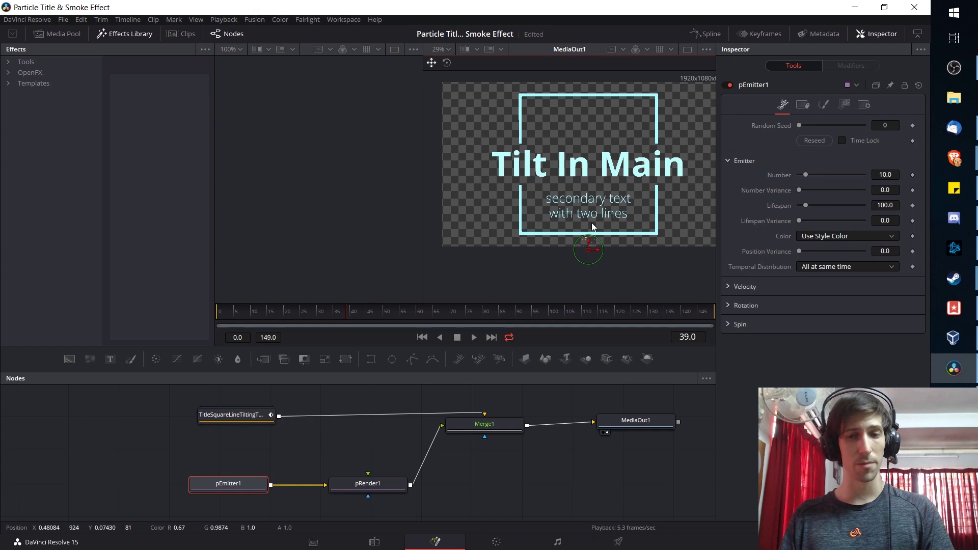
drag(635, 212, 620, 212)
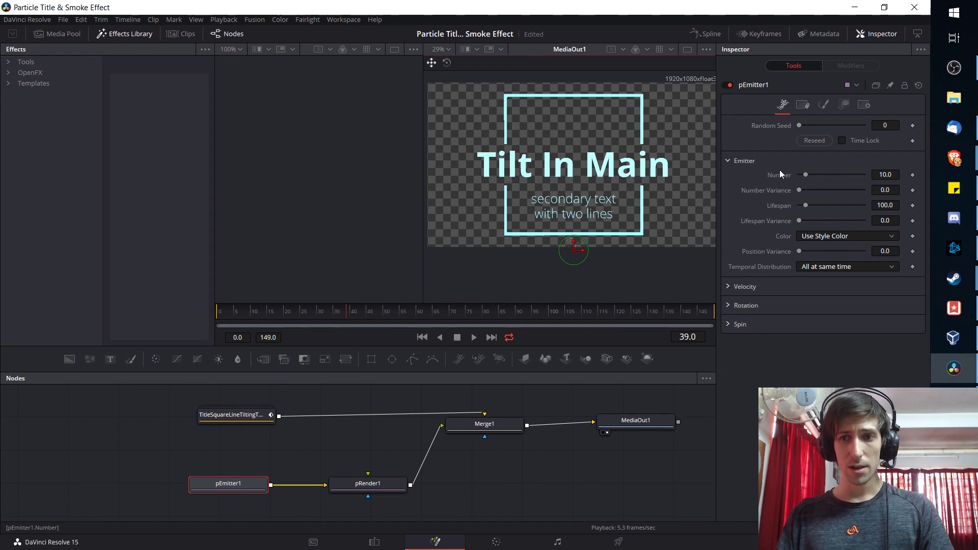
- Set pEmitter1's particle Number to 2
click(886, 175)
text(2)
key(Tab)
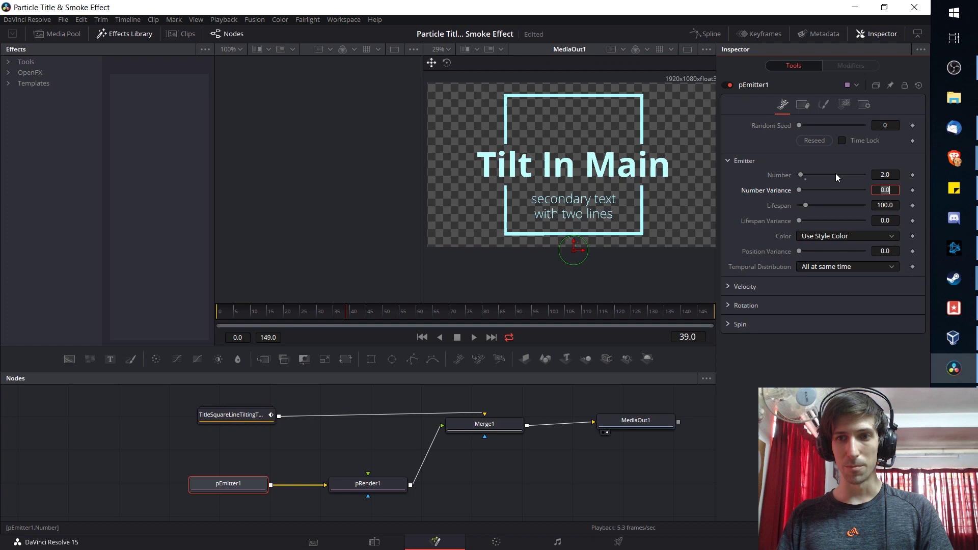
- Expand pEmitter1's Velocity settings and set Velocity to 0.15
scroll(600, 258, up, 2)
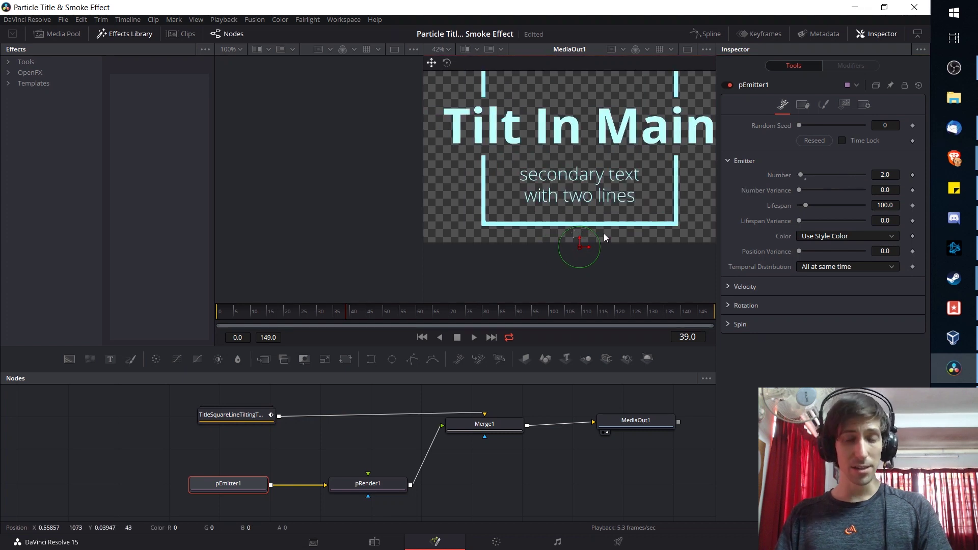
scroll(596, 237, up, 2)
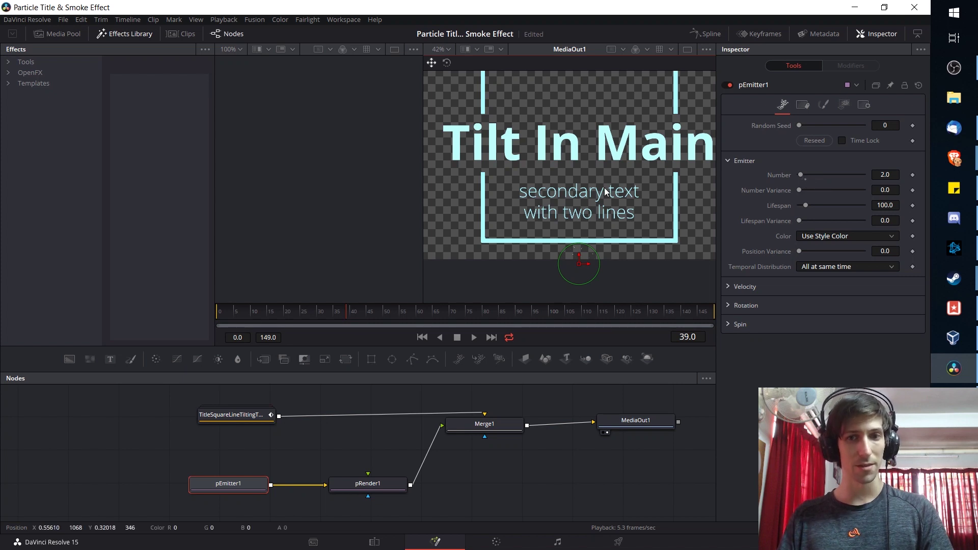
drag(664, 236, 657, 237)
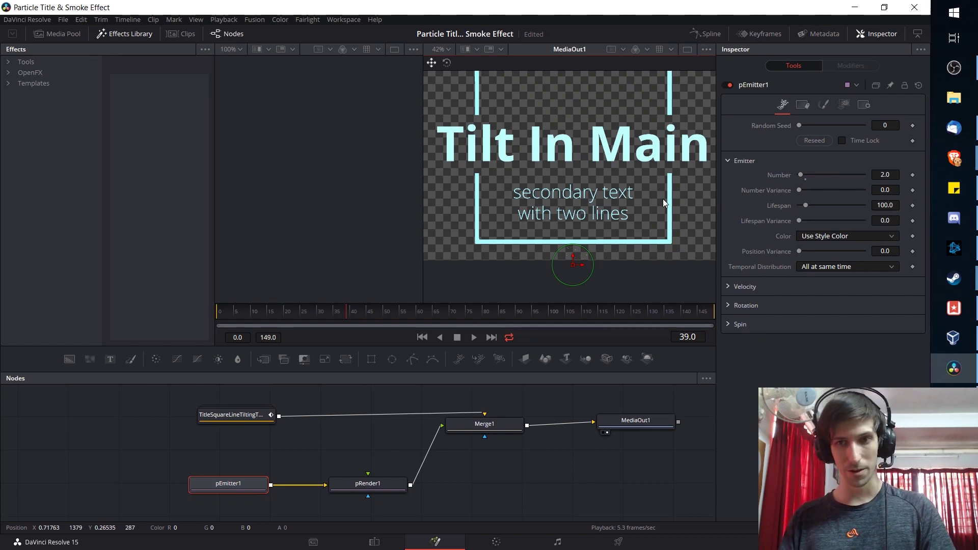
scroll(662, 198, up, 4)
scroll(612, 260, down, 3)
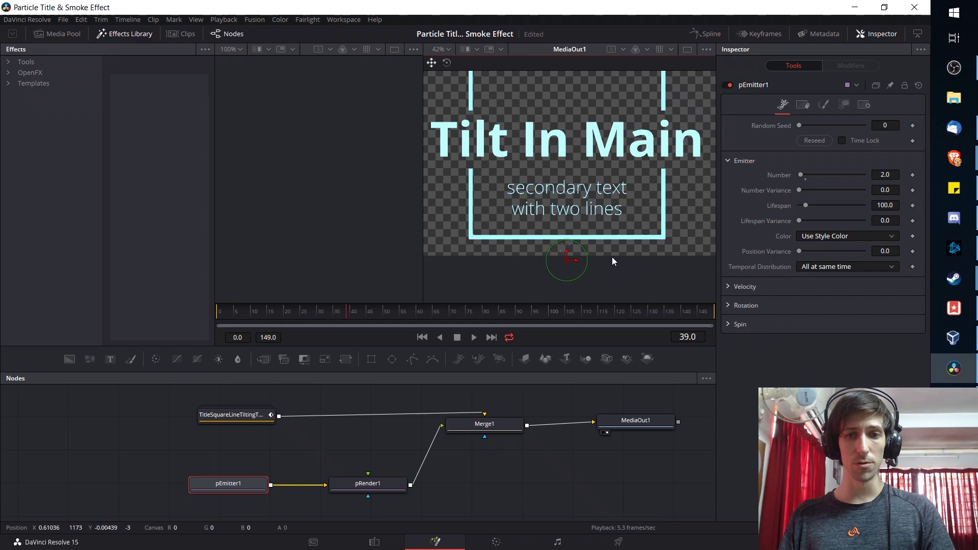
click(728, 285)
scroll(655, 271, up, 5)
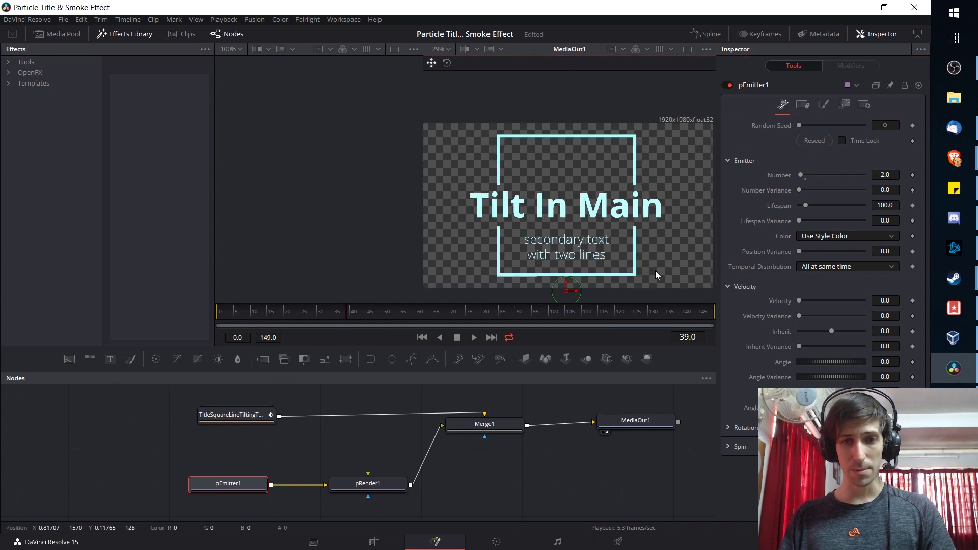
scroll(643, 241, up, 3)
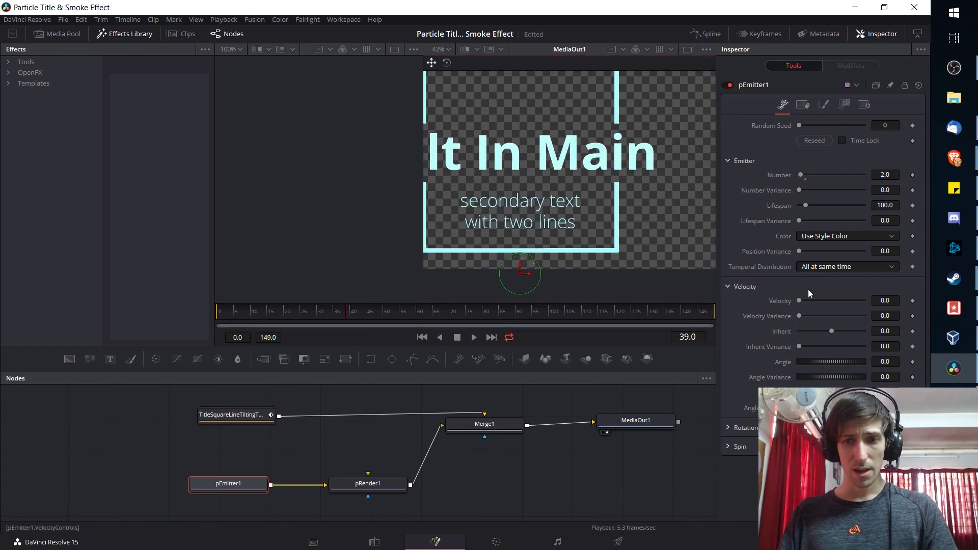
drag(799, 300, 808, 302)
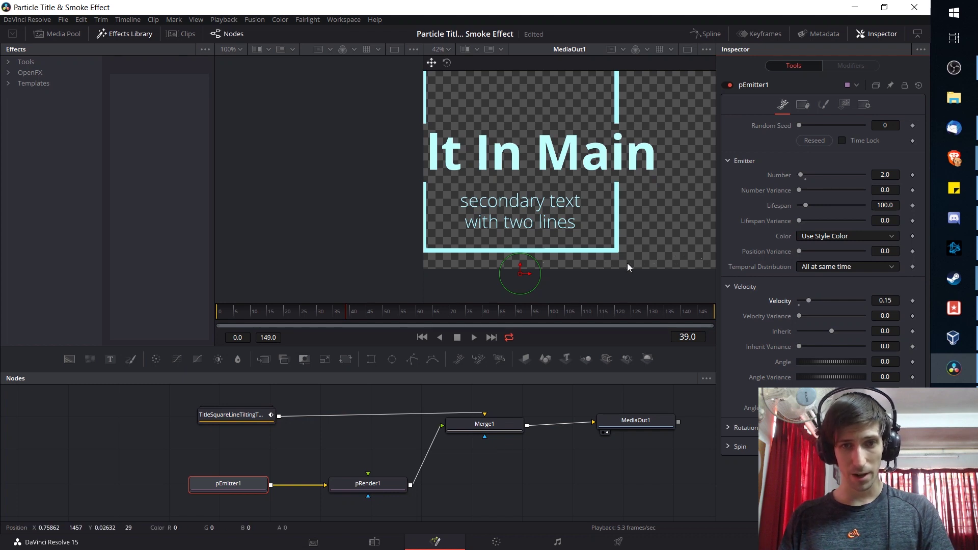
- Move the emitter region up to just above the square's lower line and check the particles at an earlier frame
drag(524, 269, 529, 244)
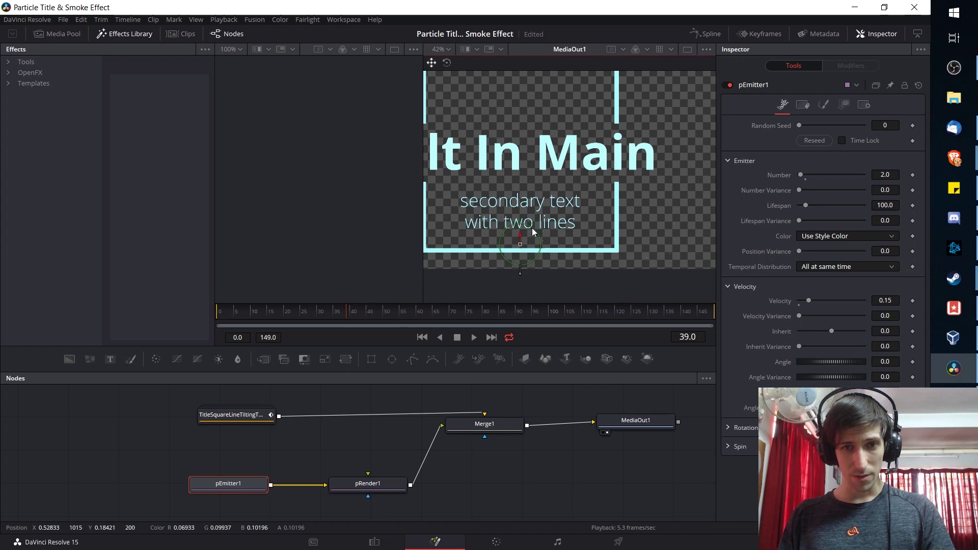
scroll(567, 252, up, 5)
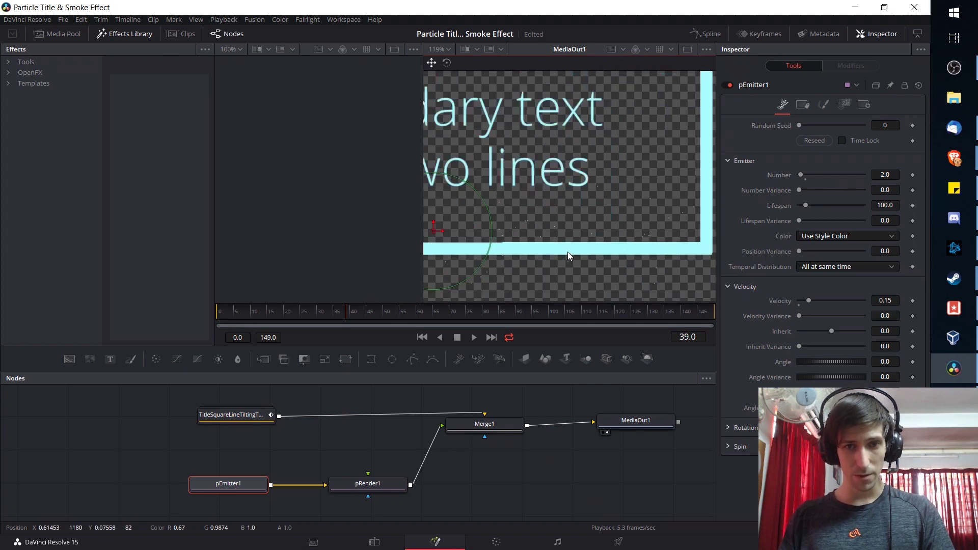
scroll(575, 226, down, 2)
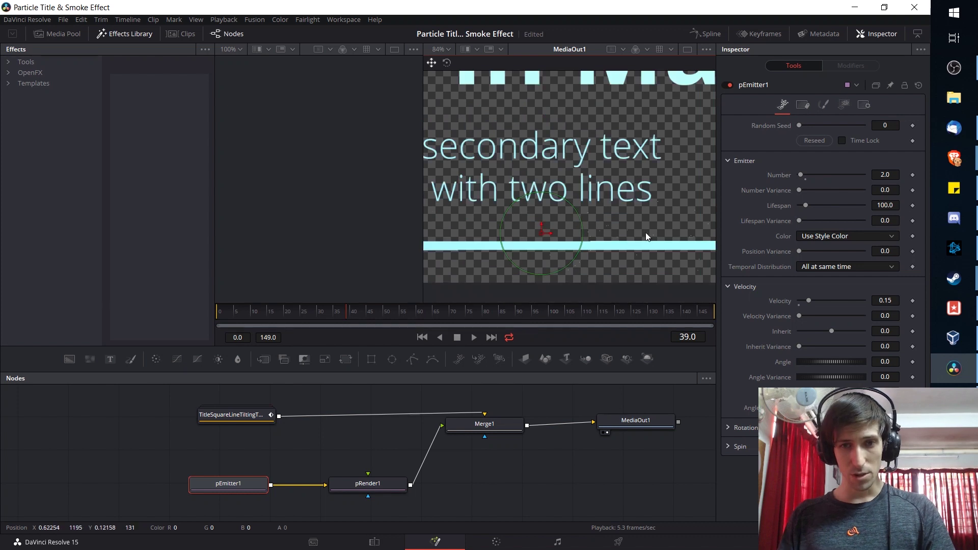
click(318, 313)
scroll(509, 228, down, 1)
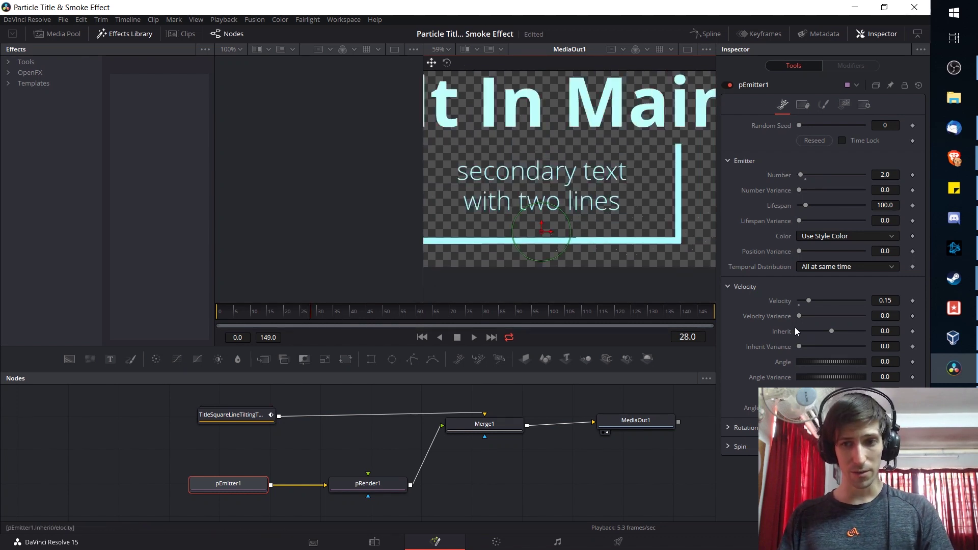
- Set pEmitter1's velocity Angle to 90 so the particles travel upward
drag(837, 362, 832, 360)
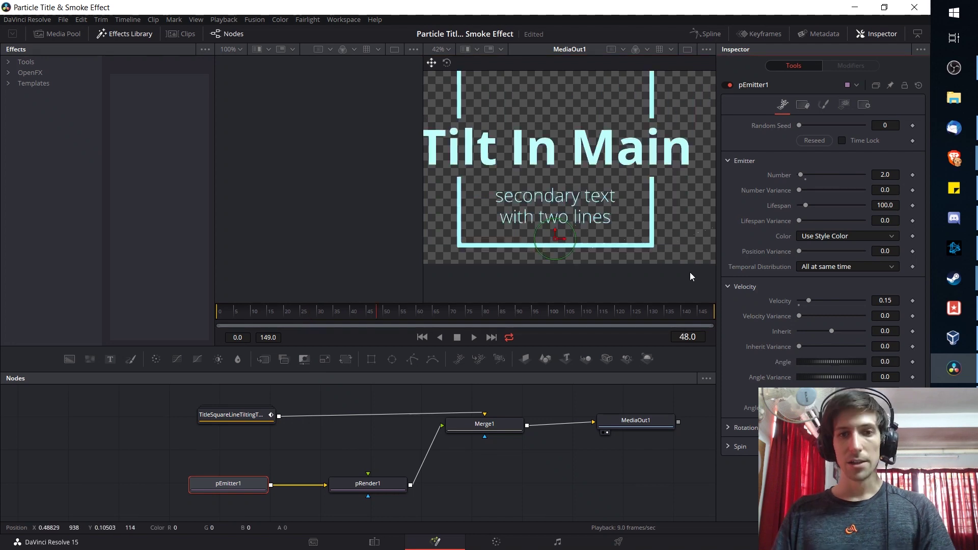
click(885, 362)
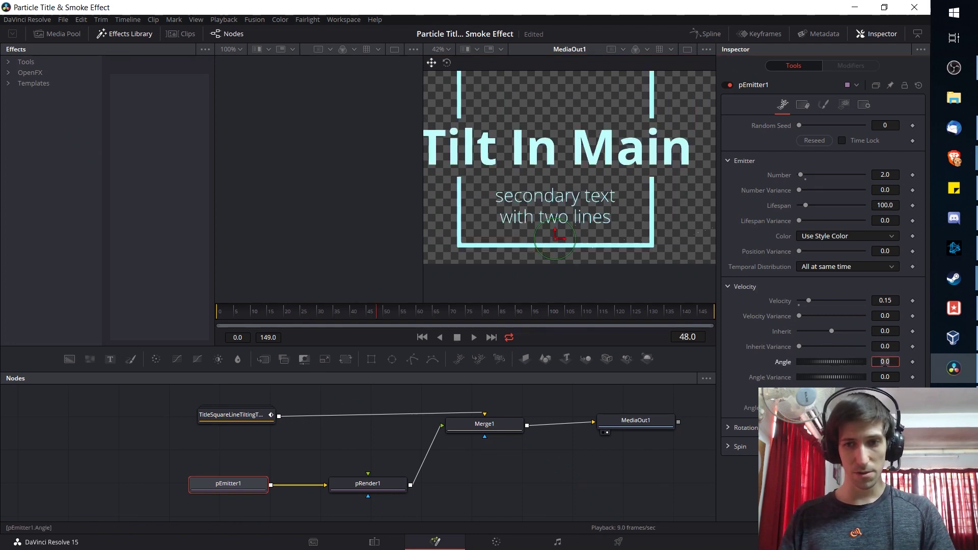
text(90)
key(Tab)
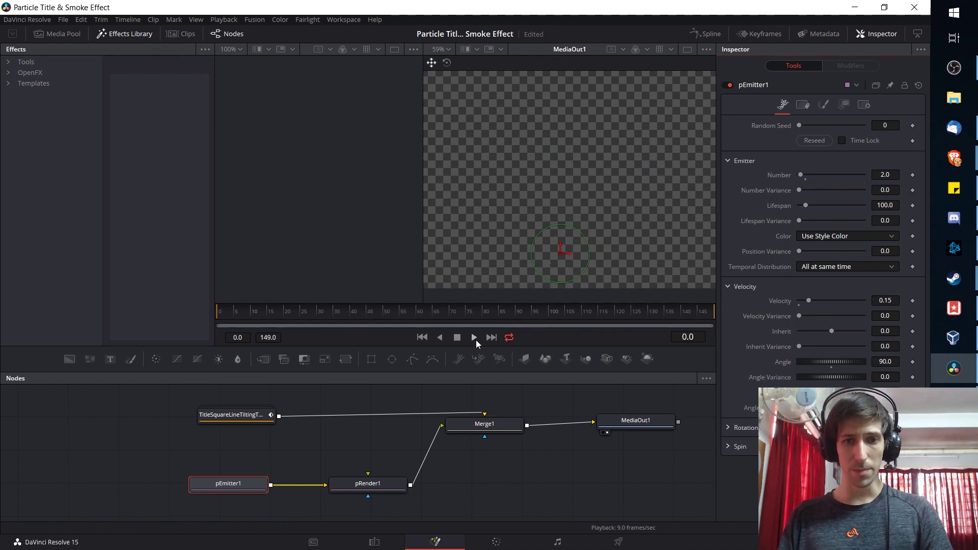
- Play the composition to check the upward particle motion over the title, and stop playback
click(476, 340)
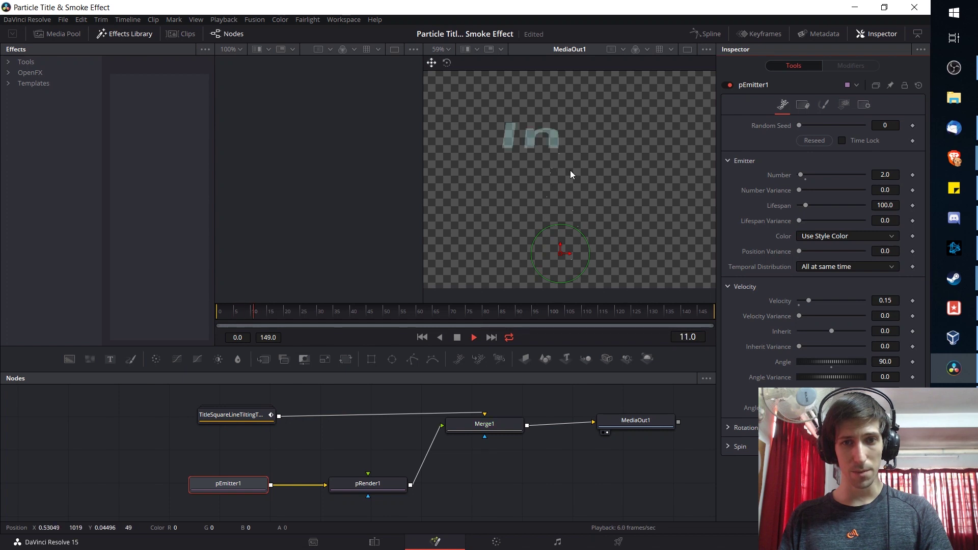
click(460, 340)
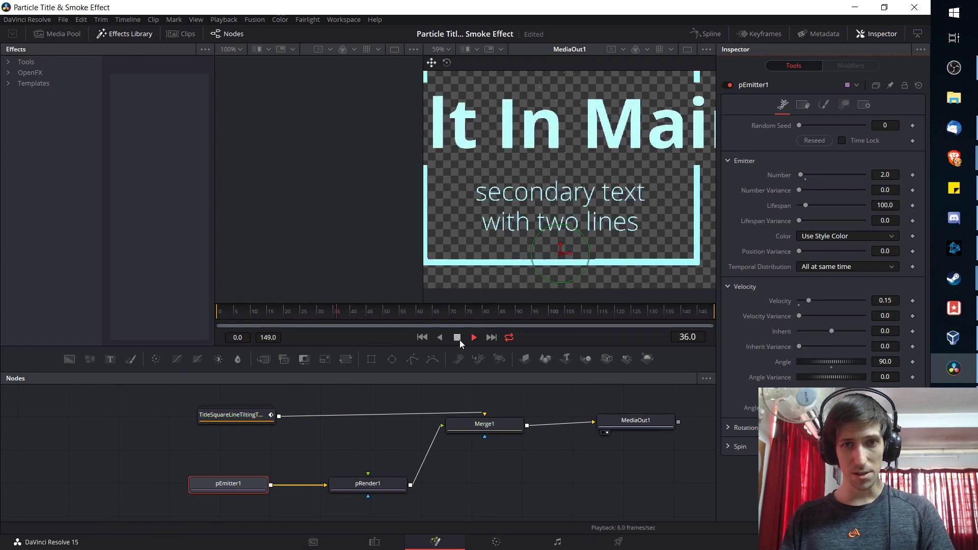
scroll(535, 273, down, 2)
drag(563, 245, 572, 188)
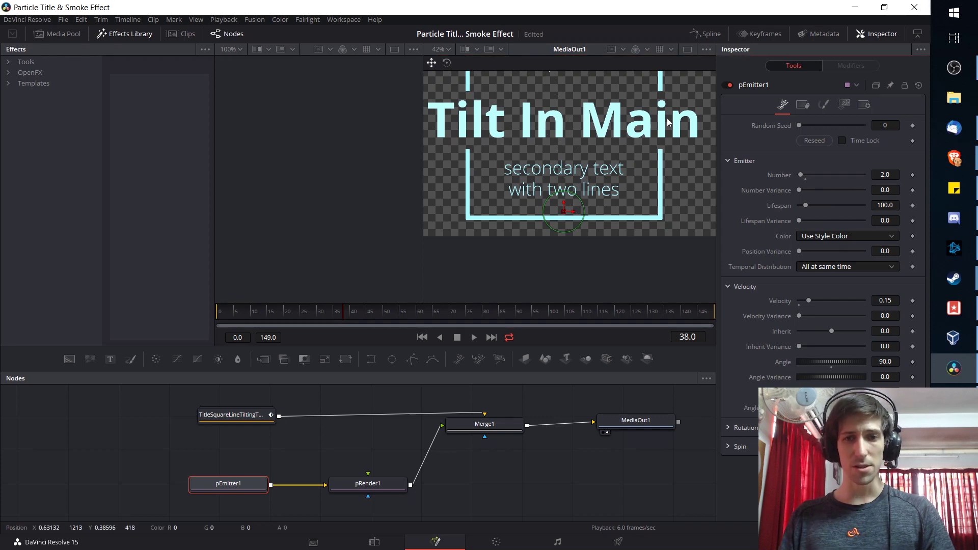
- Change pEmitter1's emission region from a sphere to a Line
click(840, 106)
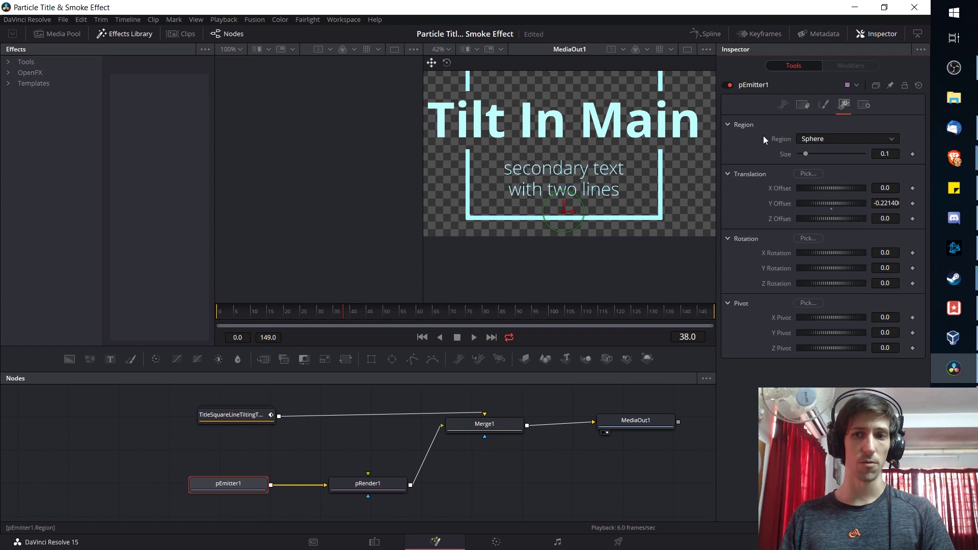
click(810, 140)
click(824, 187)
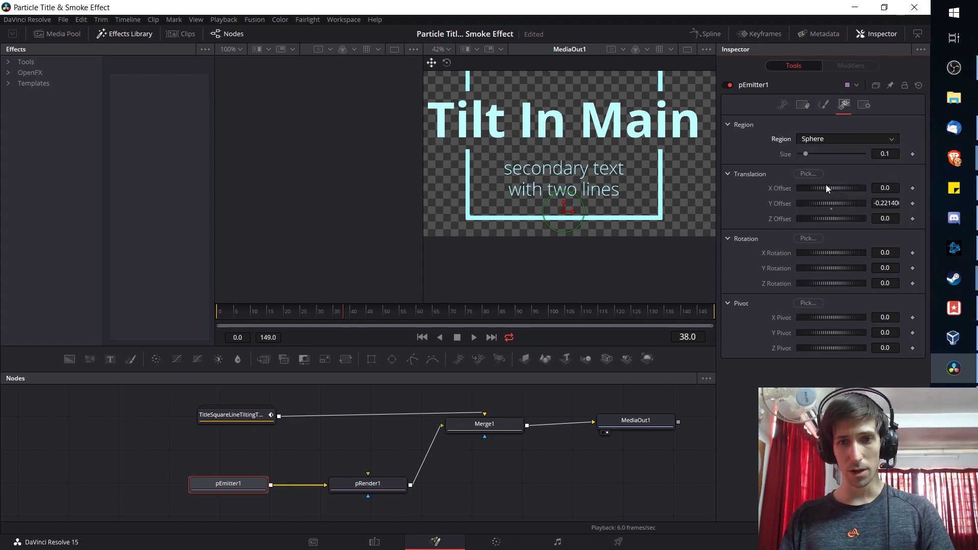
- Stretch the emitter line along the frame's lower edge from the lower-left to the lower-right corner, with End X Offset at 0.5
scroll(652, 212, down, 2)
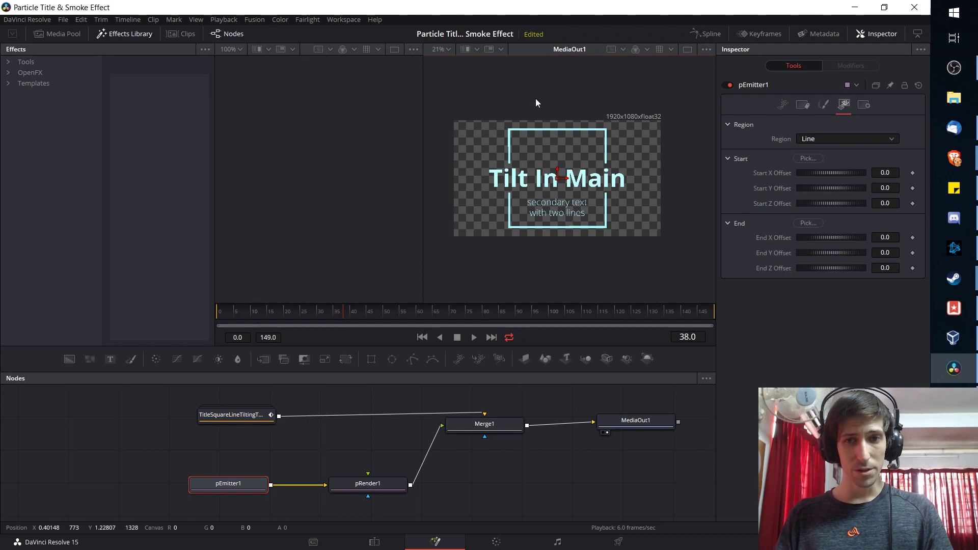
drag(476, 130, 489, 107)
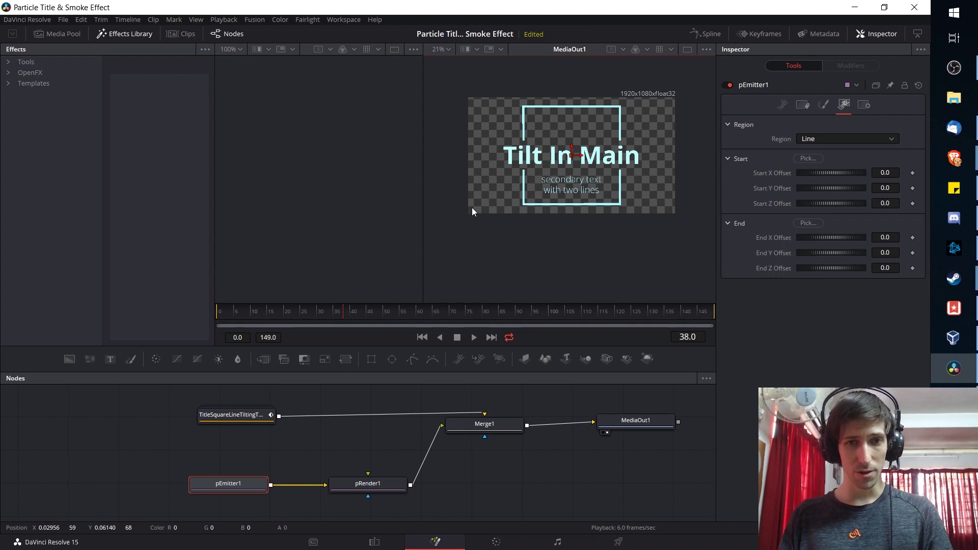
drag(583, 159, 676, 159)
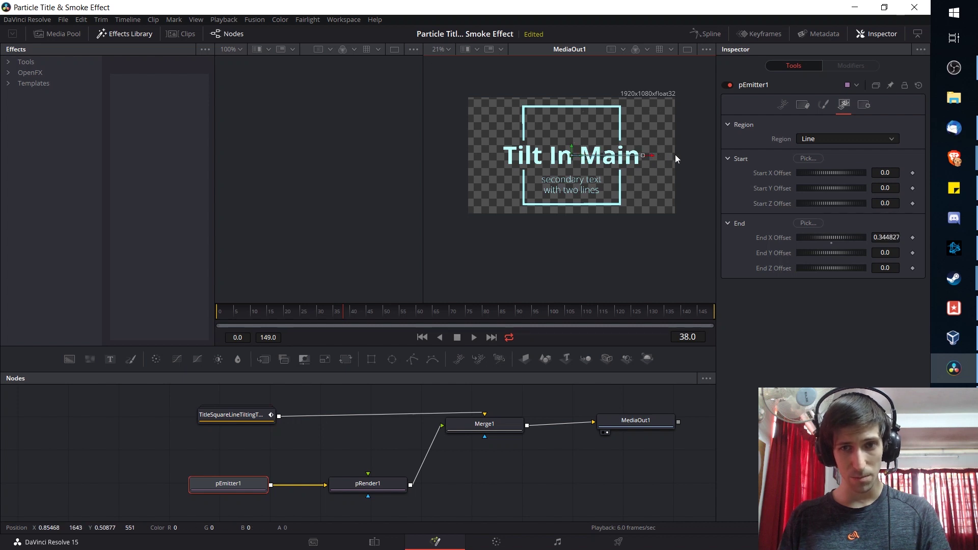
drag(572, 155, 465, 201)
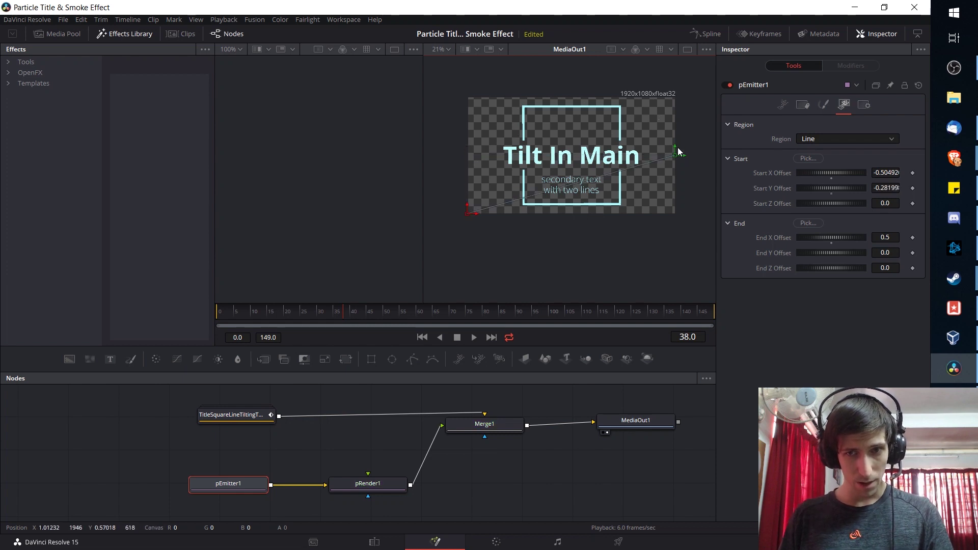
drag(675, 145, 676, 196)
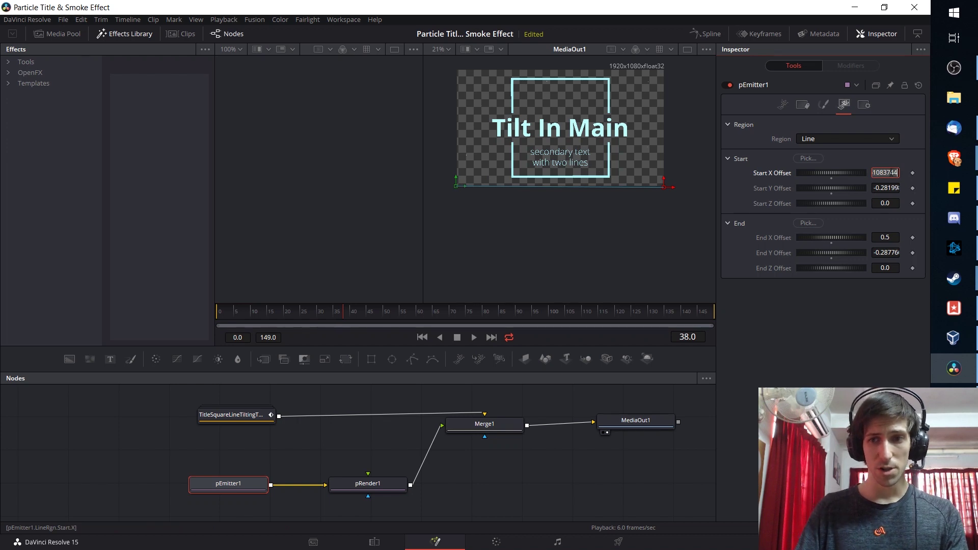
- Set the line region's Start X Offset to -0.5 and both the Start and End Y Offsets to -0.28
text(-0.5)
key(Tab)
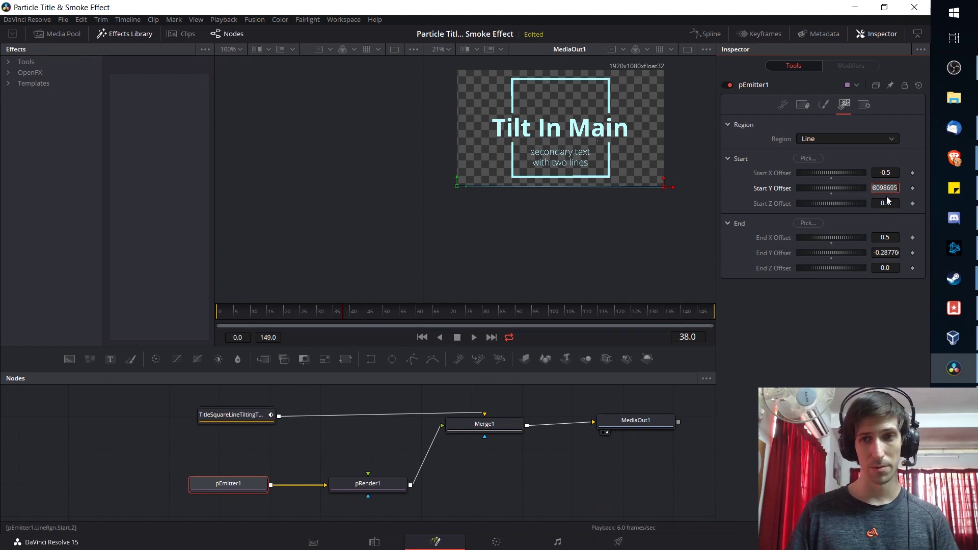
text(-0.28)
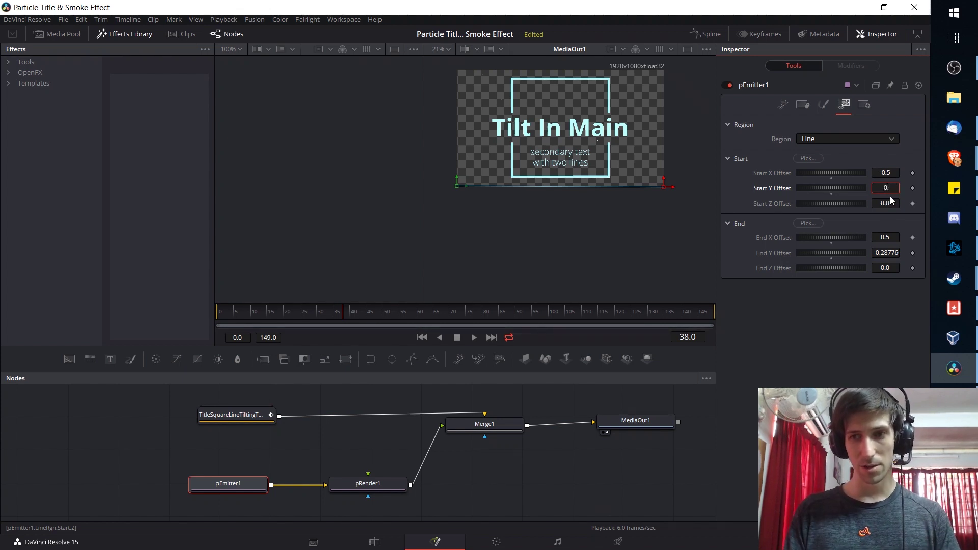
key(Return)
click(878, 258)
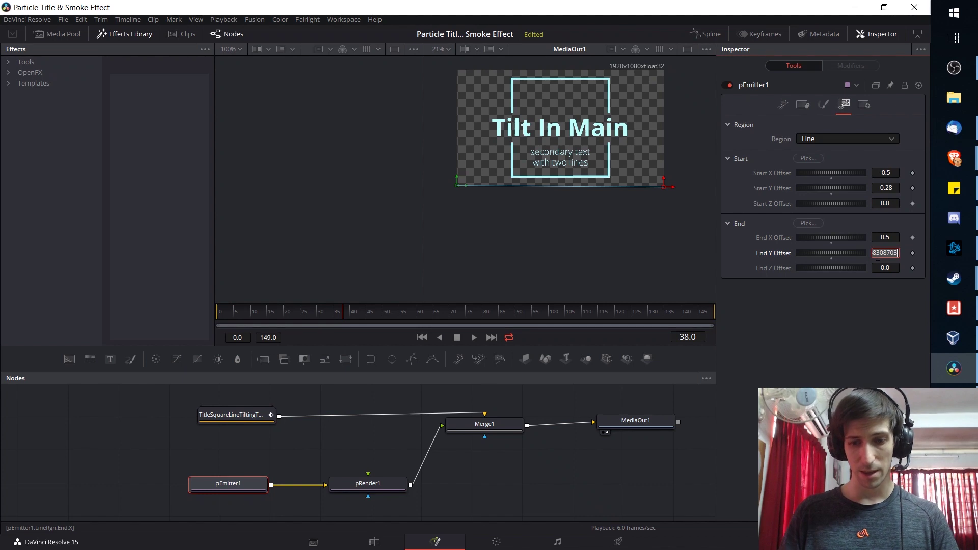
key(BackSpace)
text(-0.28)
key(Tab)
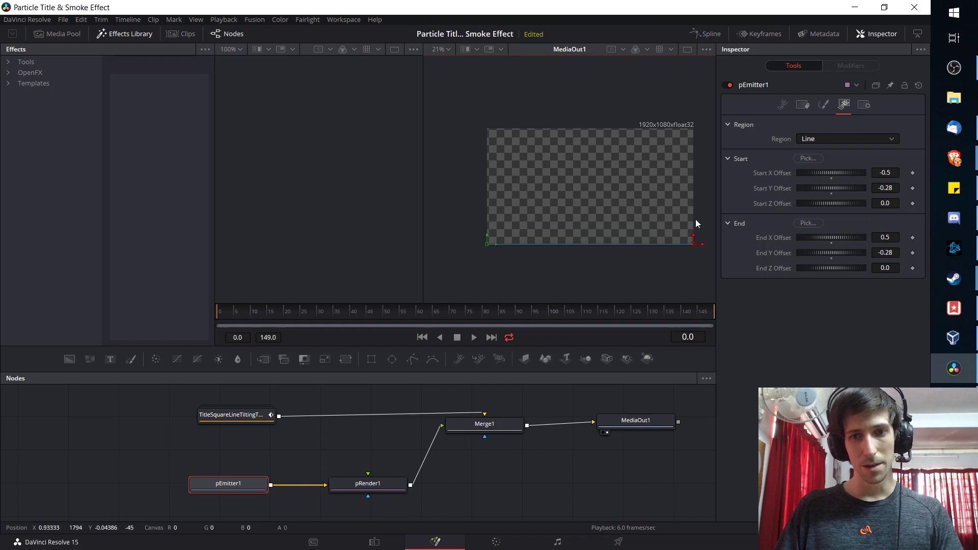
- Play the composition from the first frame to inspect the particles rising from the lower edge, and stop playback
click(474, 337)
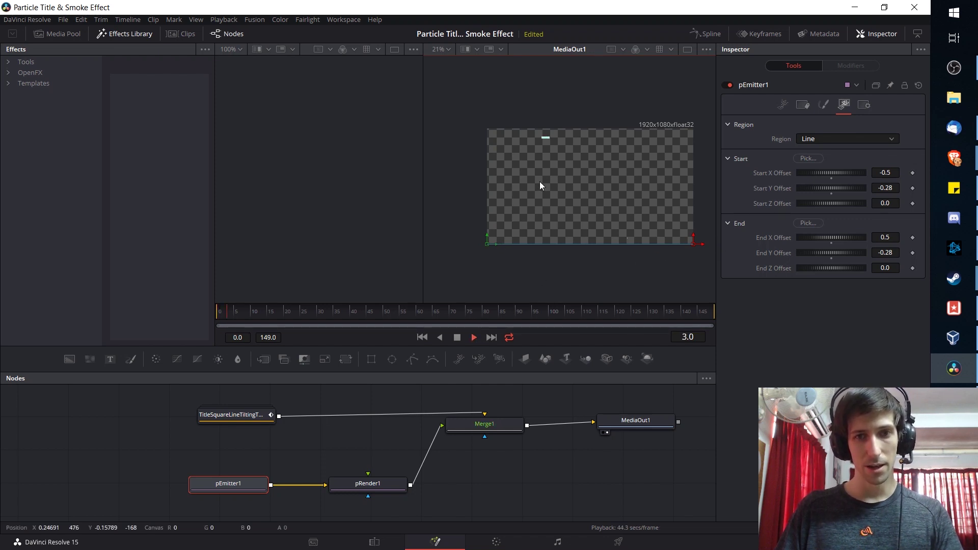
scroll(625, 259, up, 2)
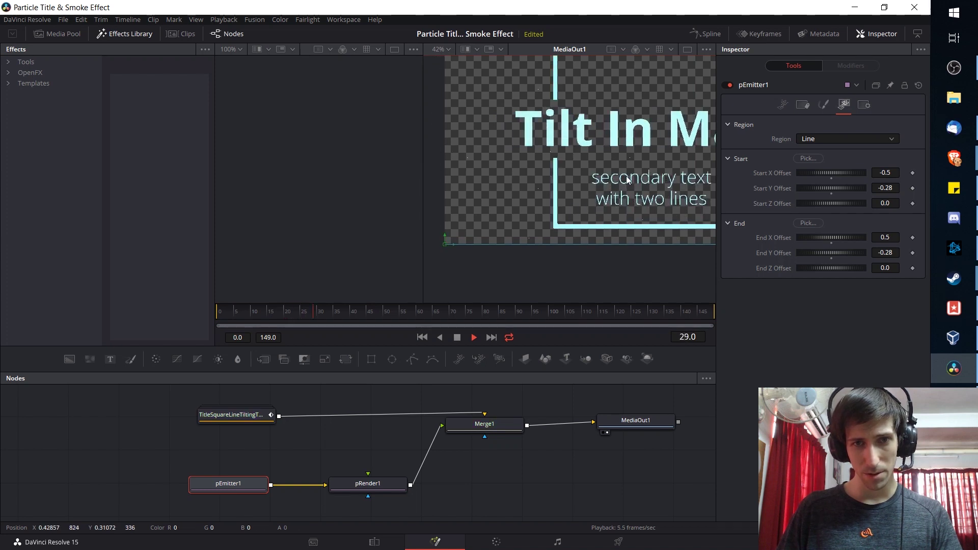
drag(627, 177, 606, 177)
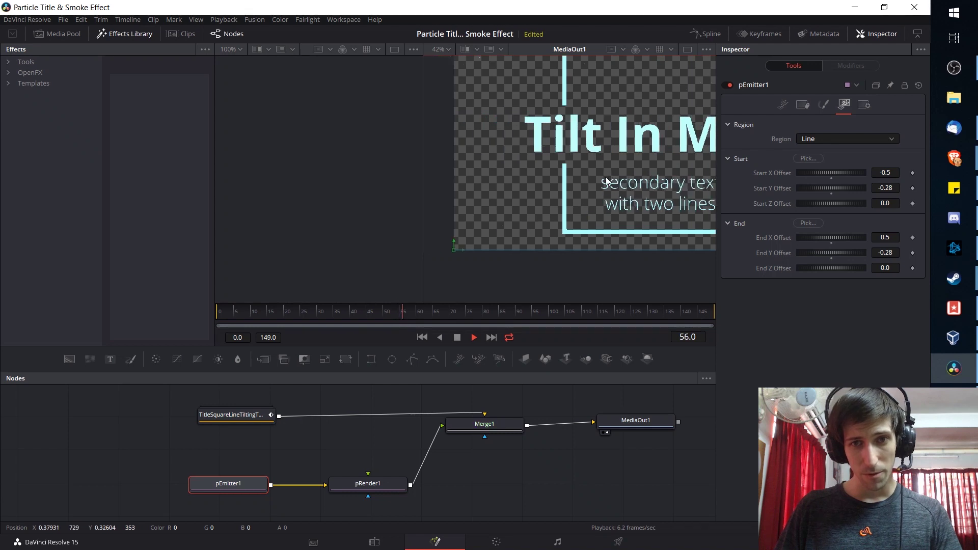
click(457, 338)
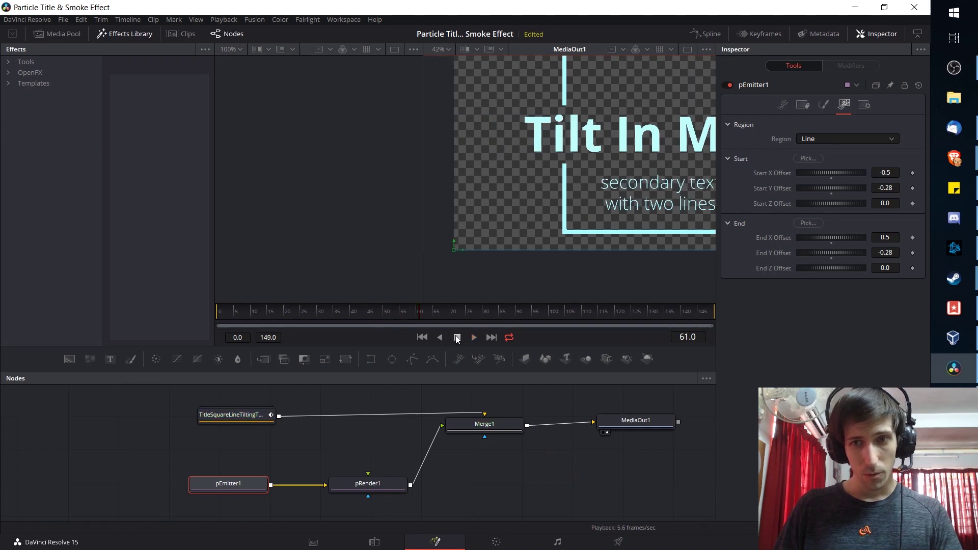
- Change pEmitter1's particle style from Point to Blob
click(825, 106)
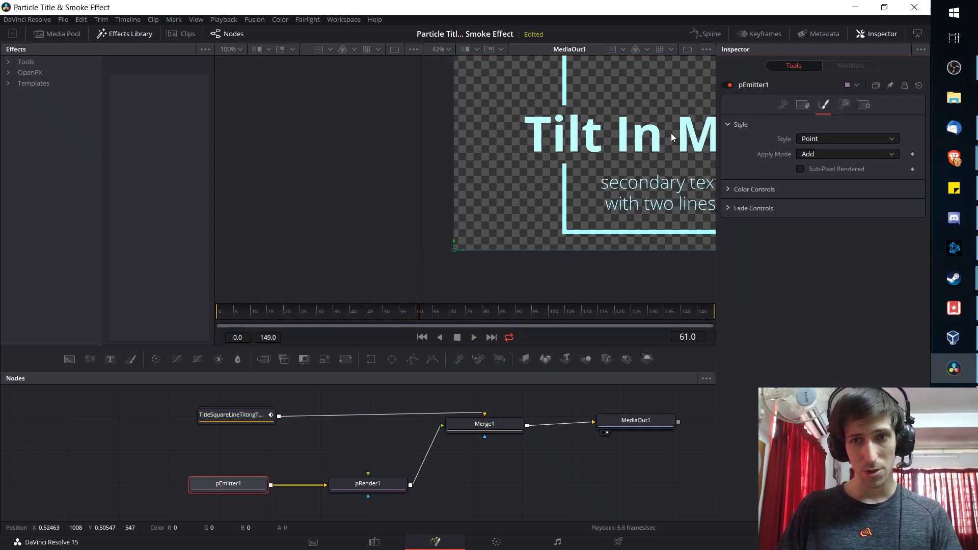
click(813, 139)
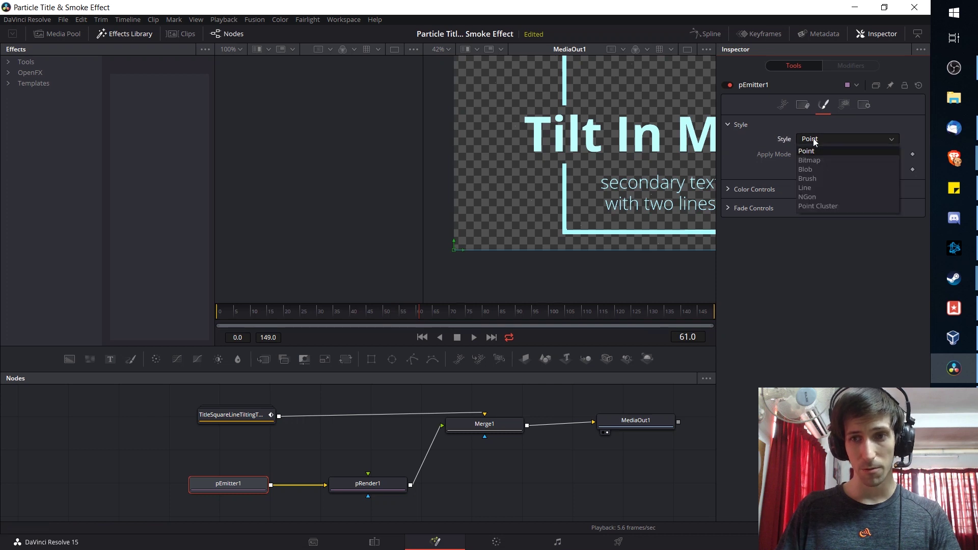
click(815, 169)
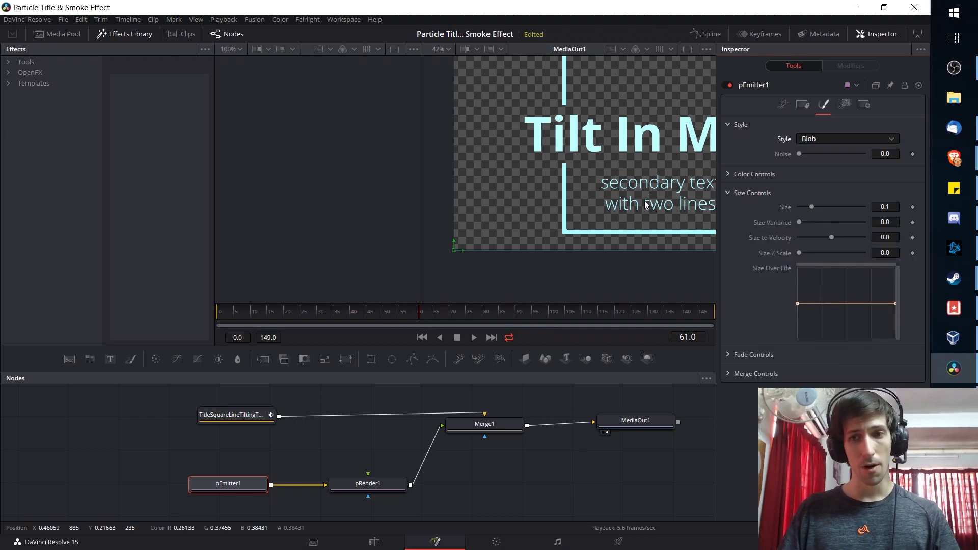
- Raise the blob particles' Size to about 0.17 and play the composition from an early frame to check them
drag(657, 195, 610, 204)
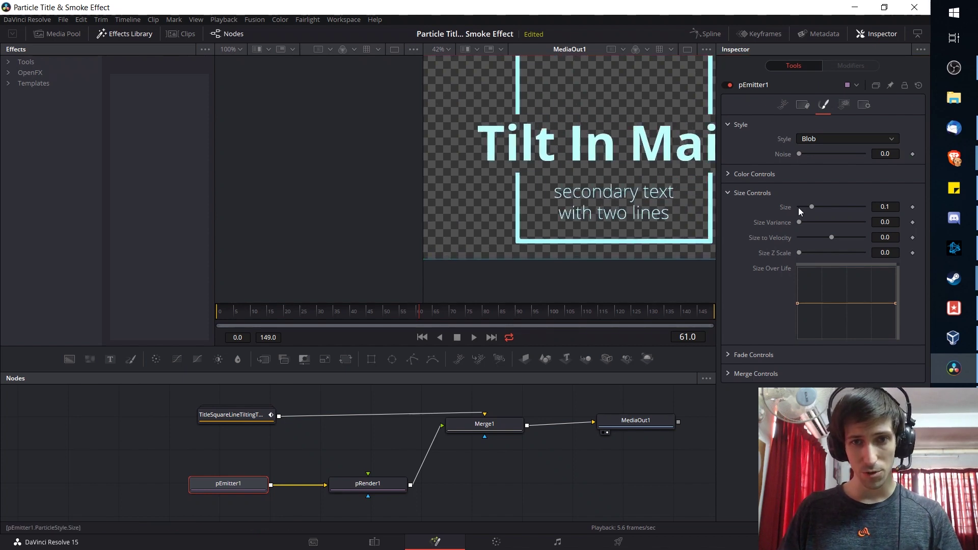
drag(811, 206, 823, 208)
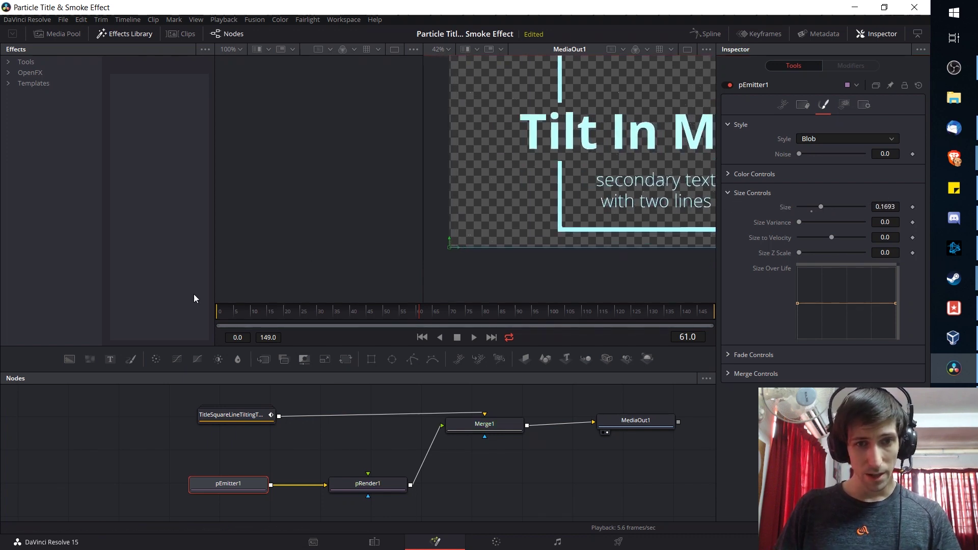
click(275, 312)
key(space)
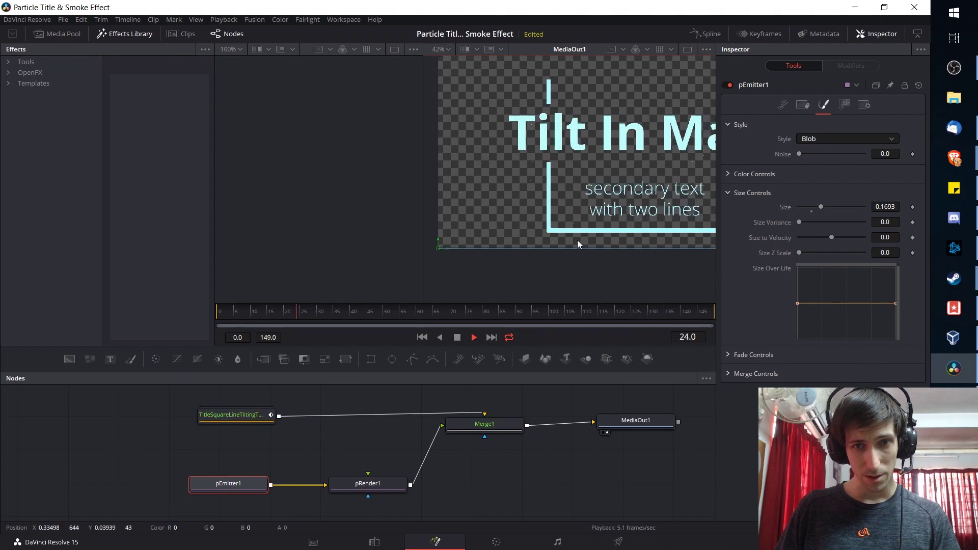
drag(533, 169, 505, 175)
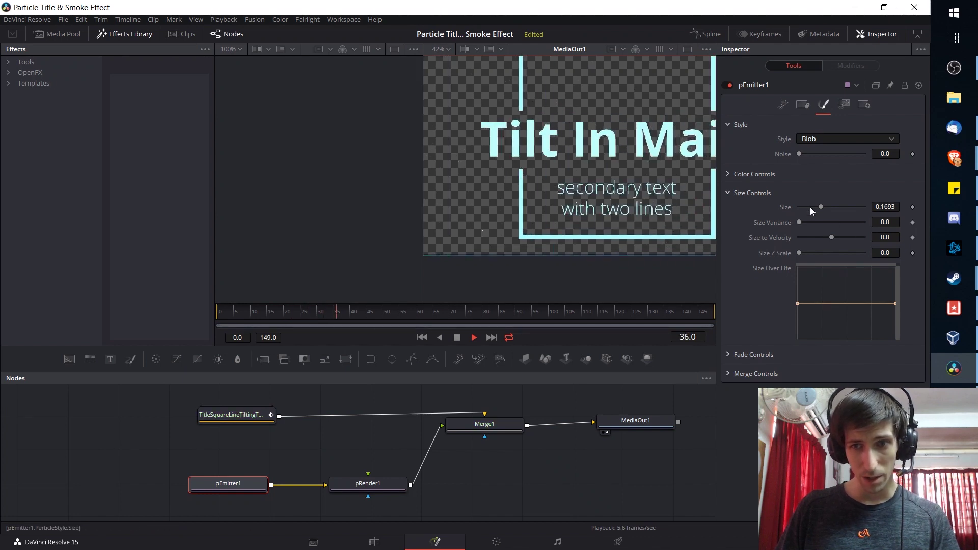
- Increase the particle Size to about 0.33, inspect the particles across the frame during playback, and stop playback
drag(821, 207, 843, 207)
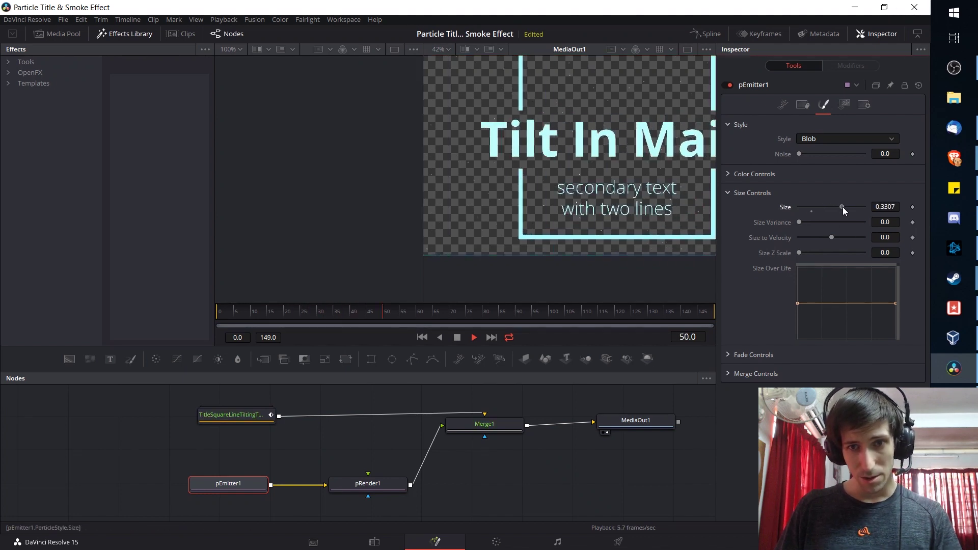
drag(559, 228, 490, 199)
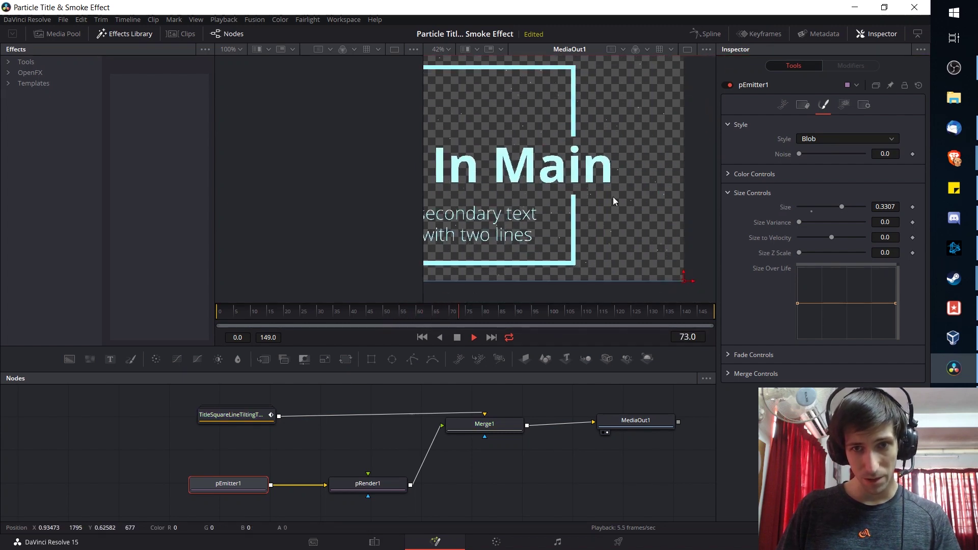
drag(568, 220, 633, 207)
scroll(633, 207, down, 2)
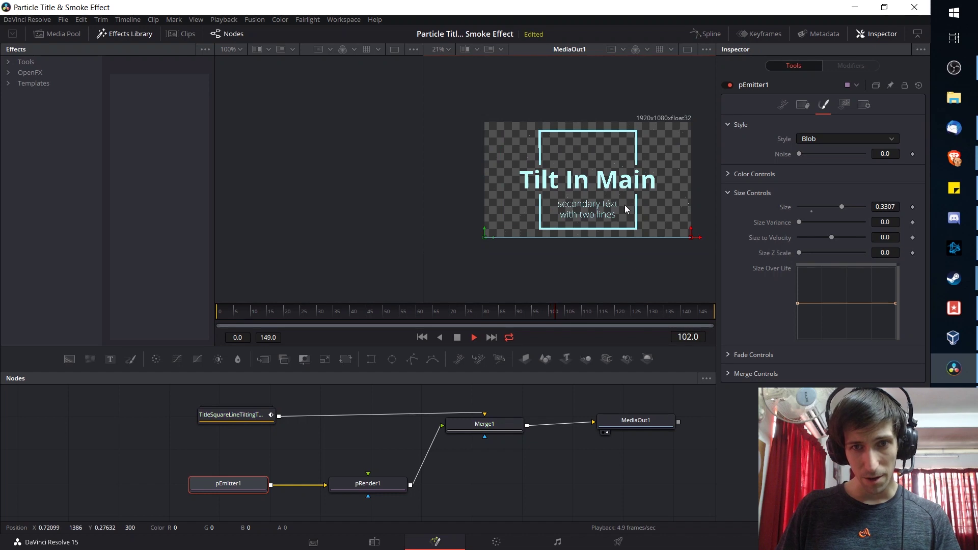
key(space)
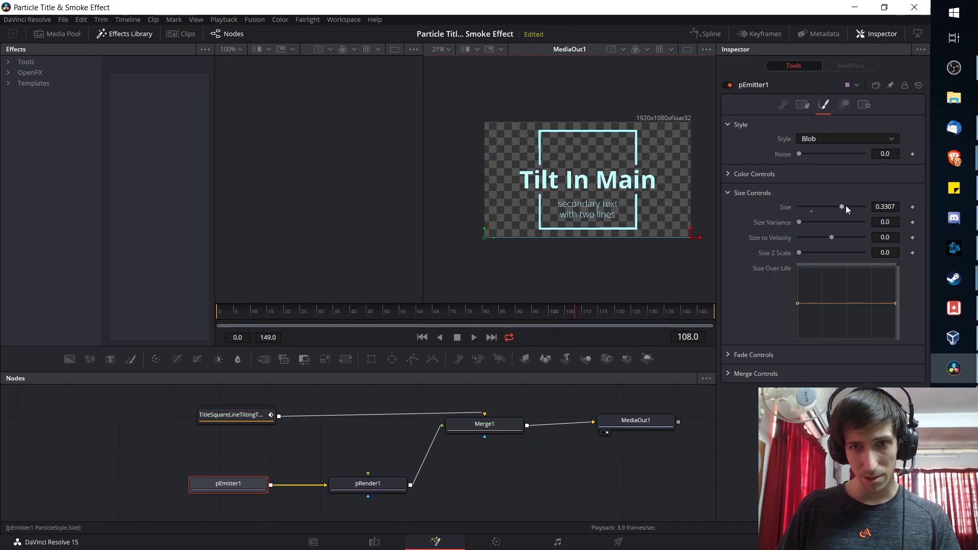
- Increase the blob particles' Size to 0.5 and inspect them around the title
drag(845, 206, 863, 205)
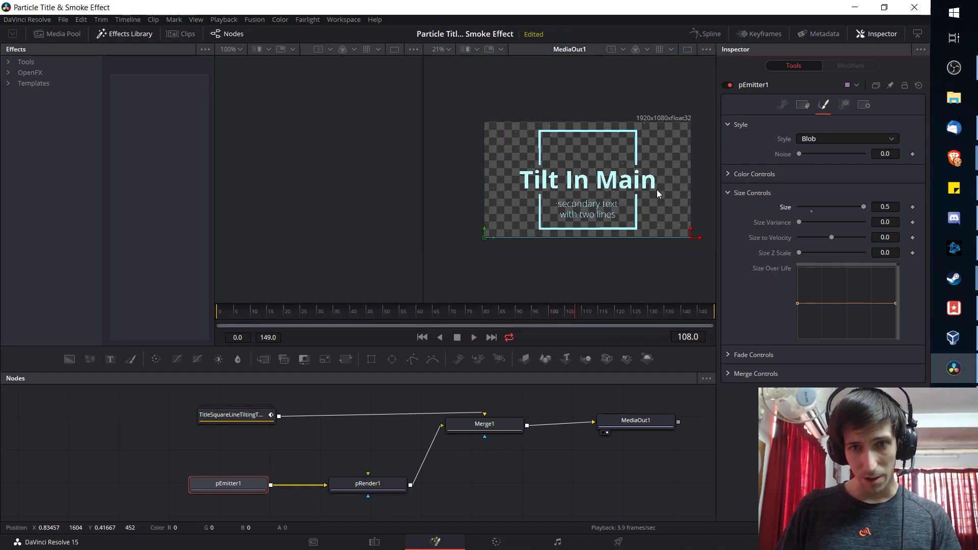
scroll(666, 189, up, 1)
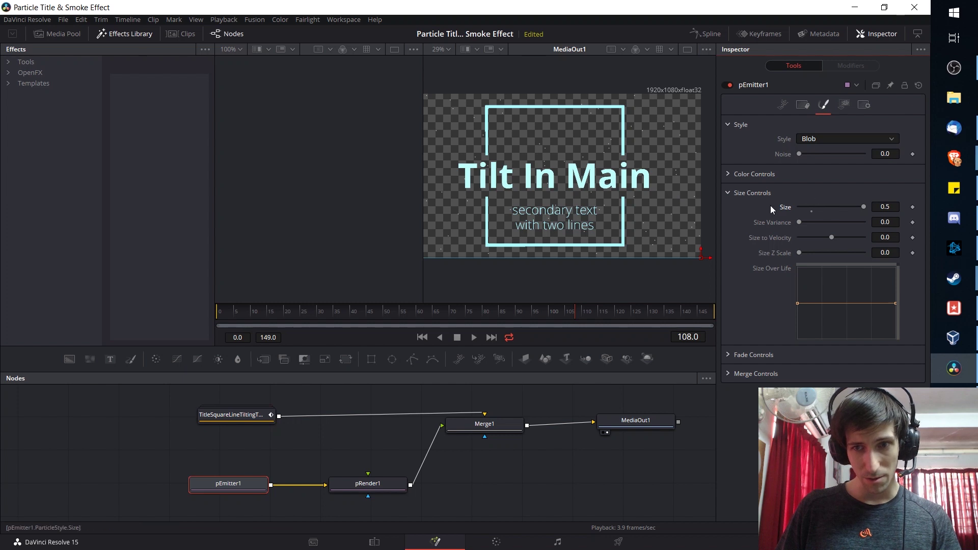
drag(686, 192, 701, 188)
- Set the particles' Size Variance to about 0.18 while playing the composition, and stop playback
key(space)
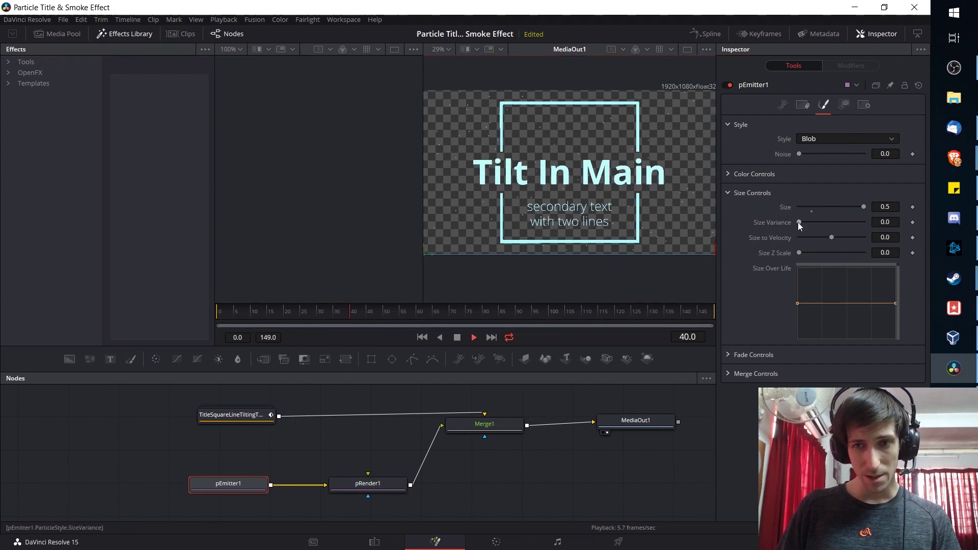
drag(799, 222, 821, 219)
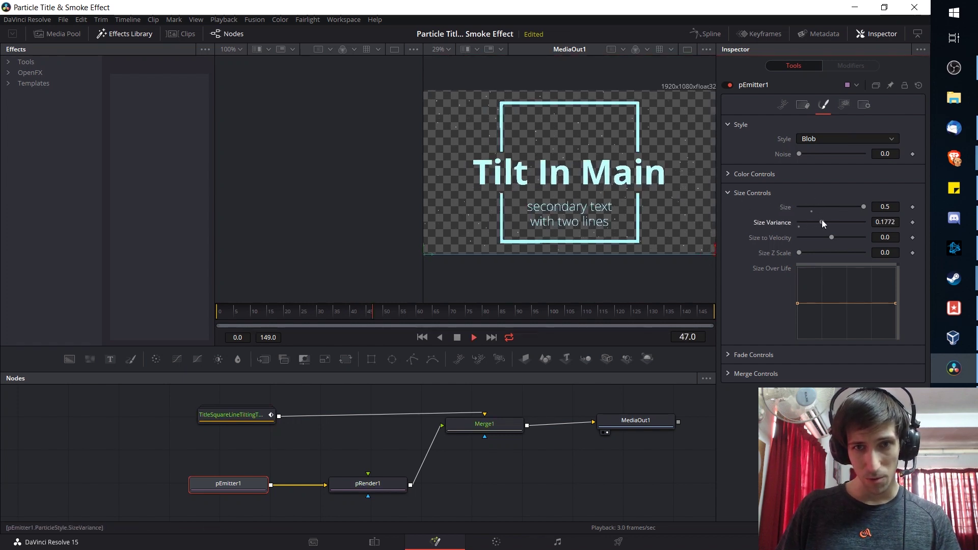
key(space)
mouse_move(676, 260)
mouse_down()
mouse_move(677, 234)
mouse_move(671, 247)
mouse_up()
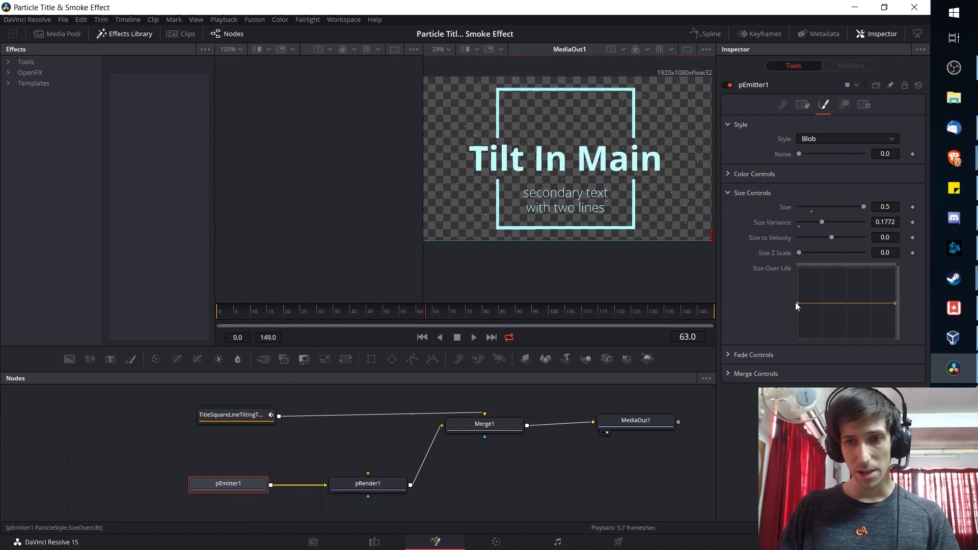
- Slope the Size Over Life curve downward by raising its start and lowering its end, and play the composition to check the particles
drag(798, 304, 799, 279)
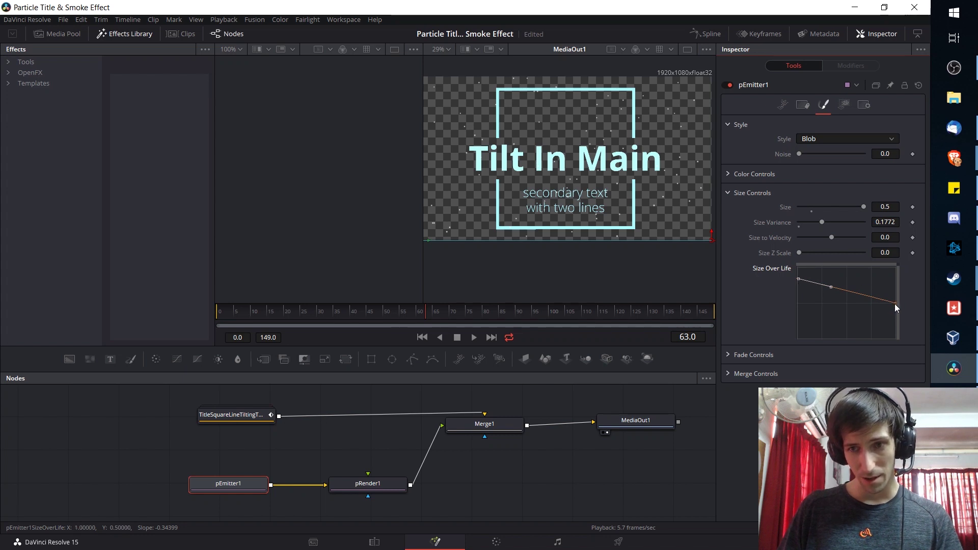
drag(895, 303, 896, 330)
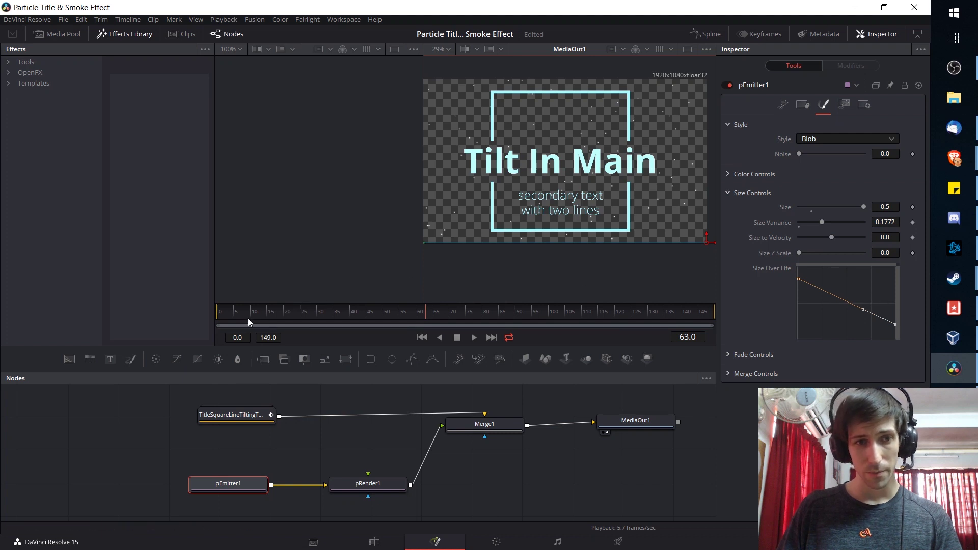
click(230, 313)
key(space)
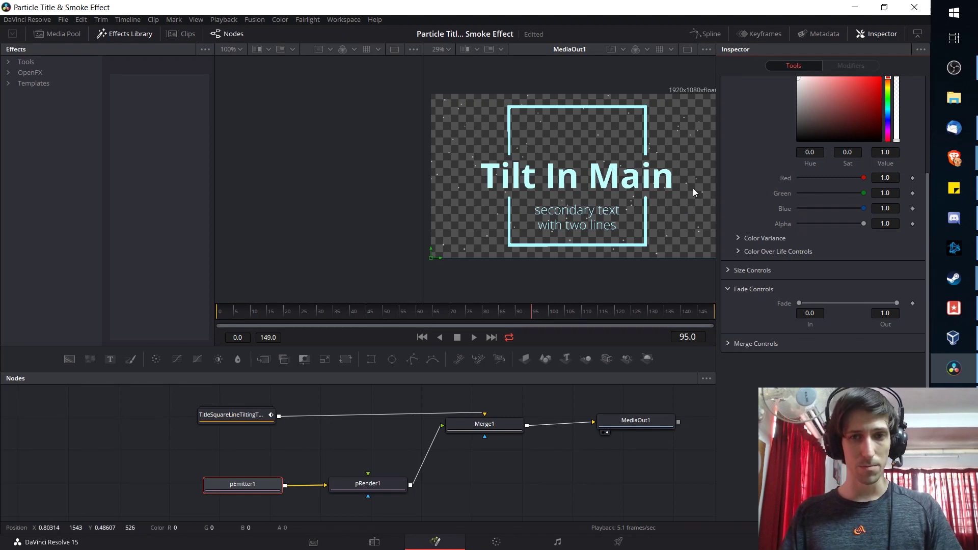
scroll(738, 191, up, 4)
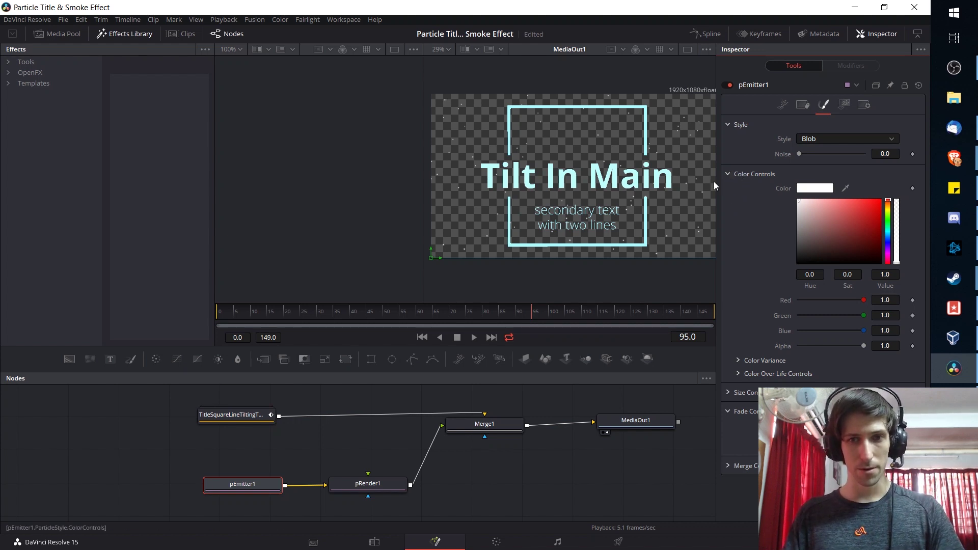
- Set the Color Over Life gradient from white at the start to blue at the end, with saturation 0.705 and value 0.929
drag(678, 224, 675, 219)
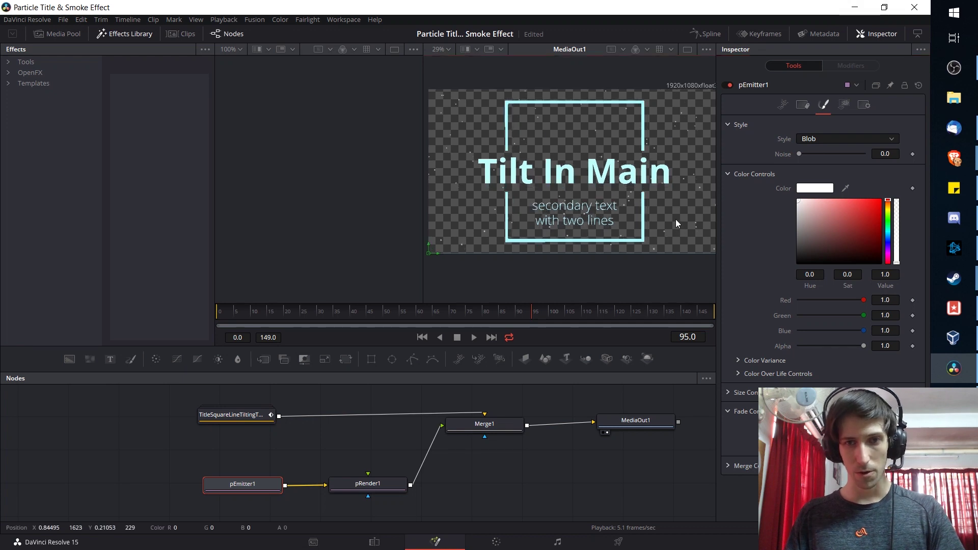
click(737, 374)
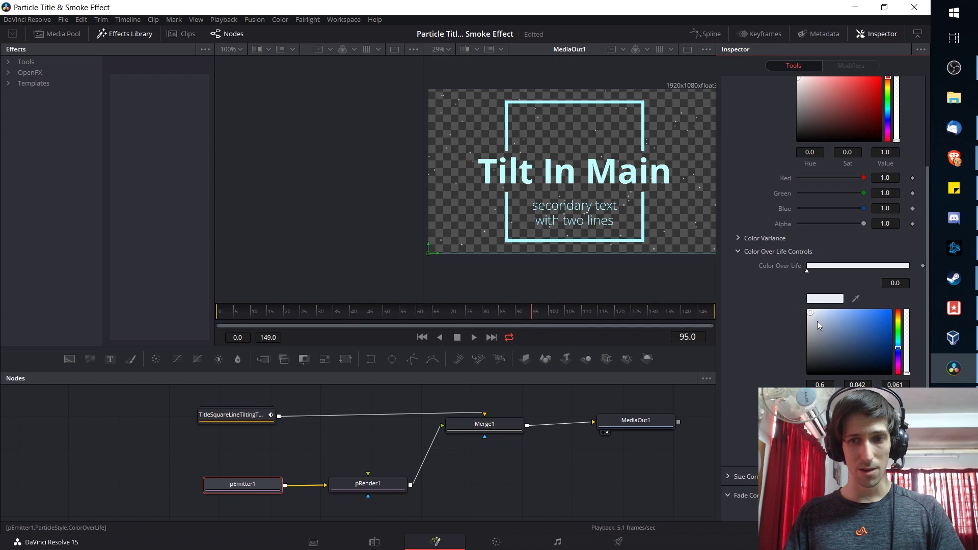
click(809, 270)
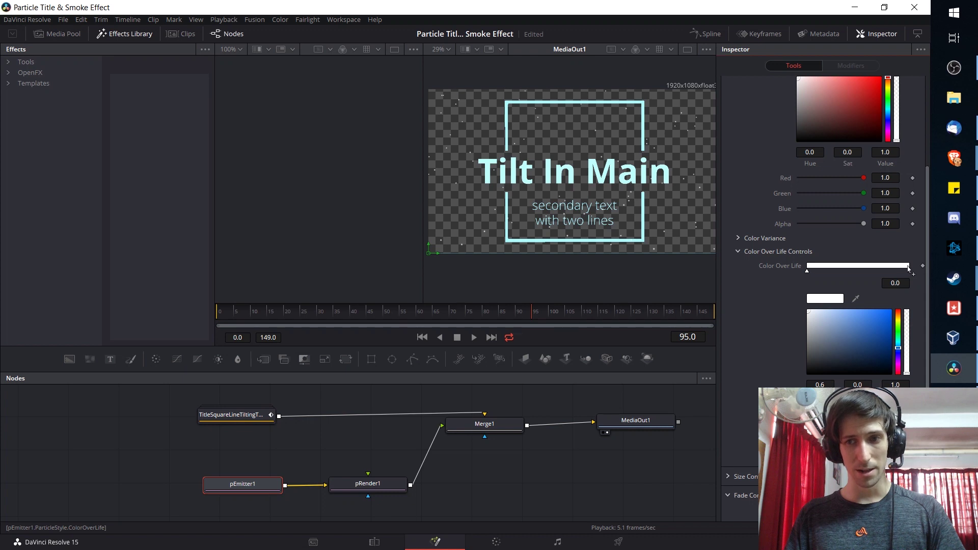
mouse_move(908, 271)
mouse_down()
mouse_move(888, 277)
mouse_move(909, 274)
mouse_up()
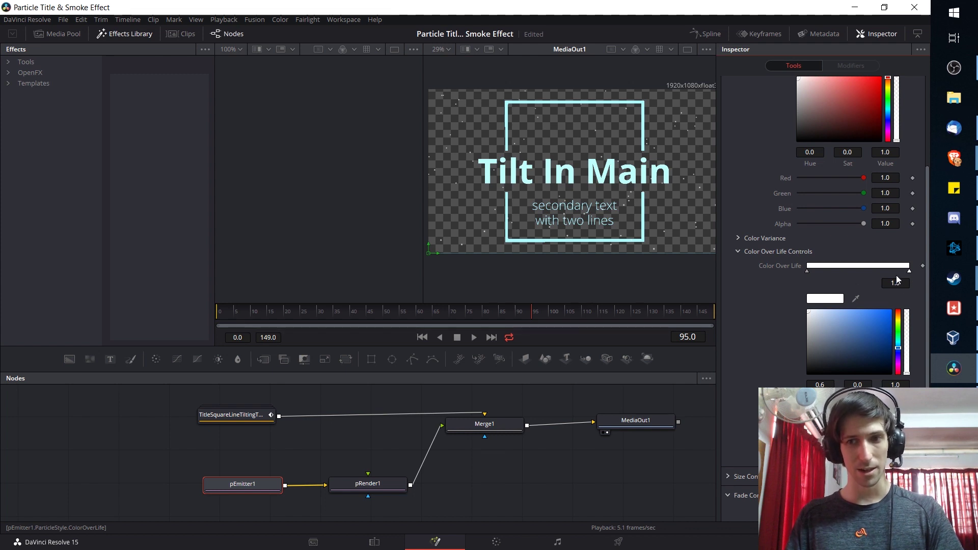
click(867, 315)
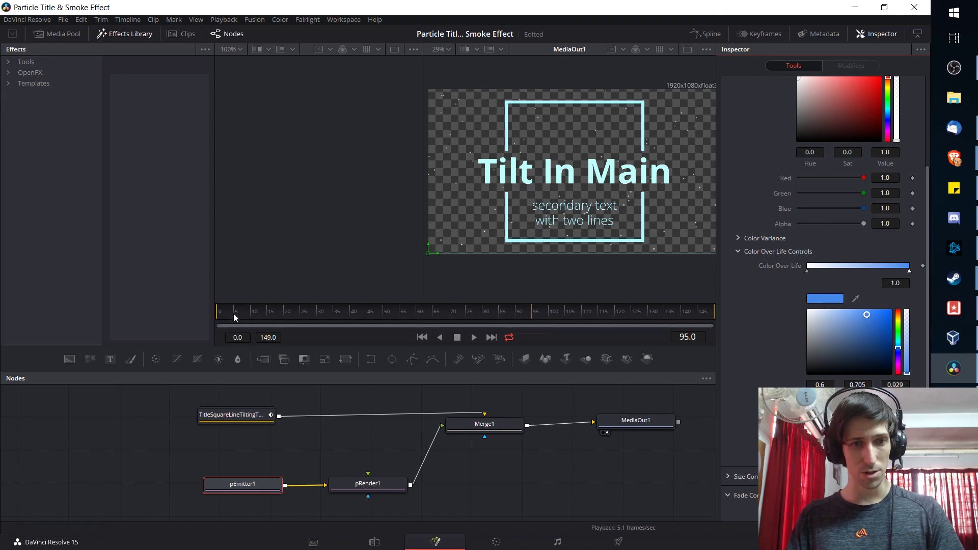
- Play the composition from its beginning, inspect the particle colours up close around the title, and stop playback
scroll(555, 213, up, 1)
key(space)
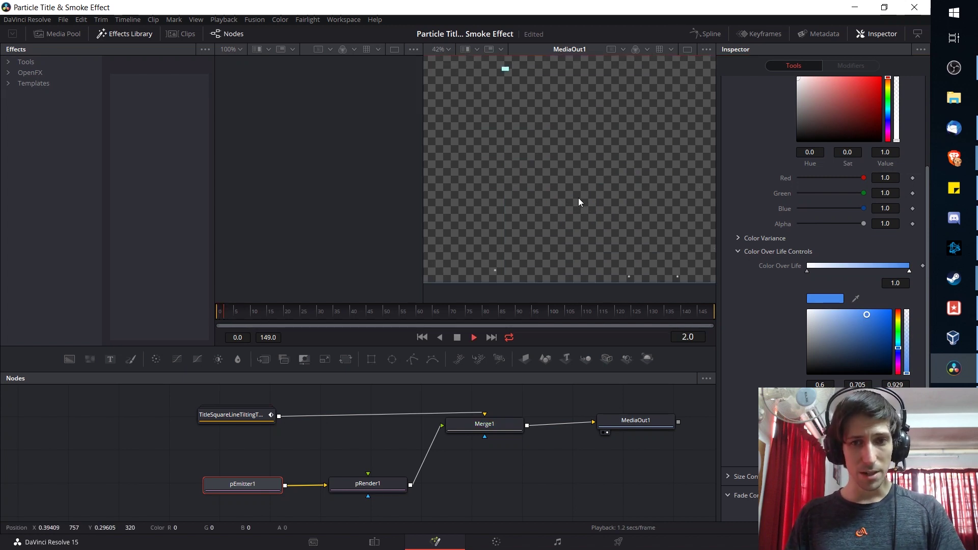
drag(578, 199, 623, 200)
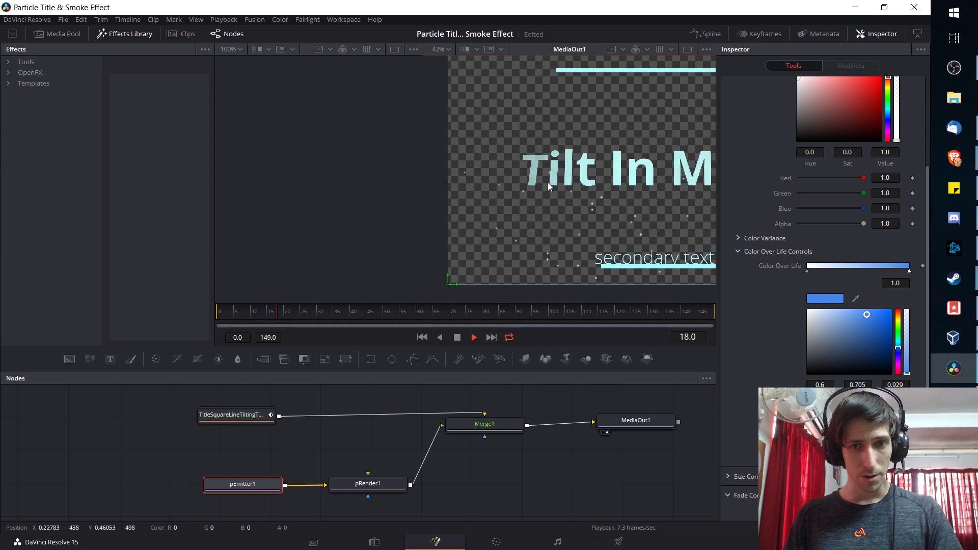
drag(548, 184, 520, 218)
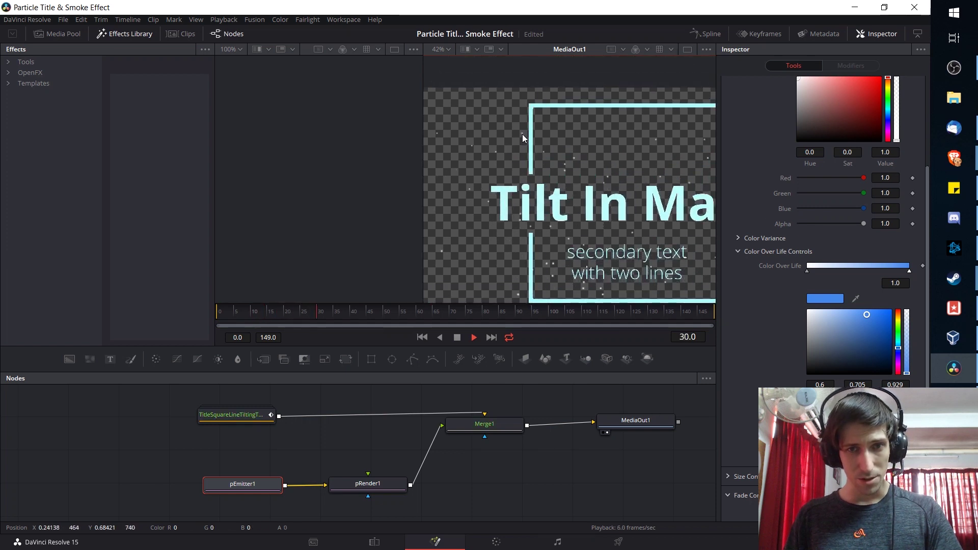
key(space)
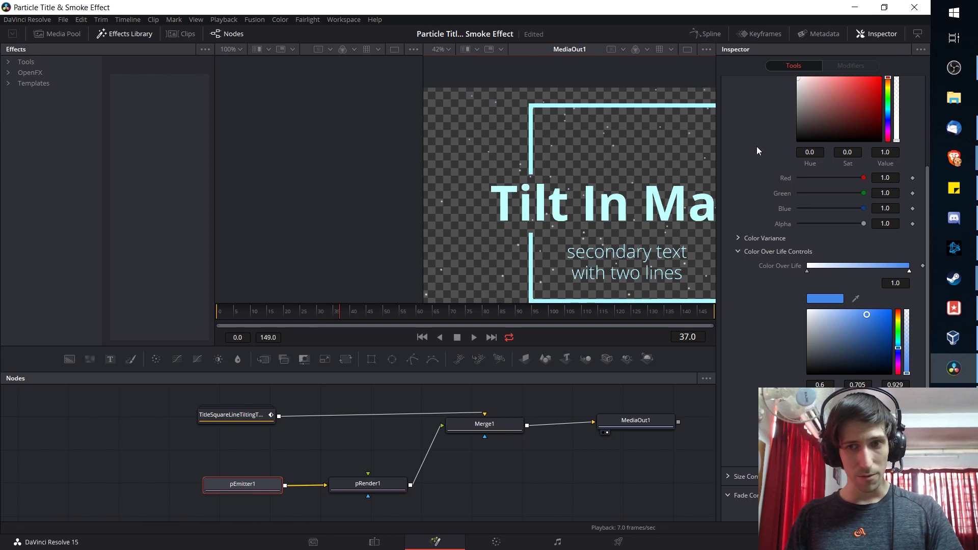
- Shorten pEmitter1's particle Lifespan to 39 and play the composition from frame 0 to check how far the particles rise
scroll(754, 145, up, 3)
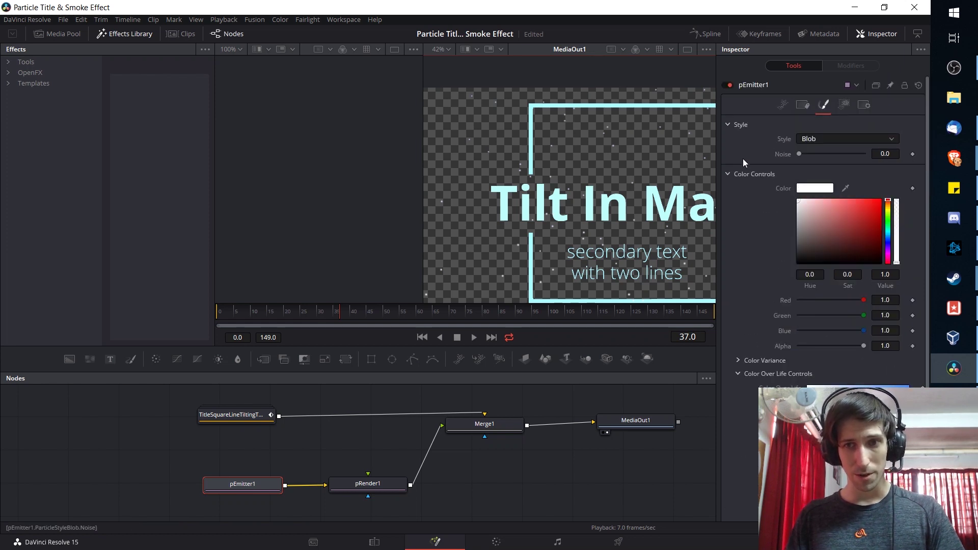
click(728, 174)
click(783, 105)
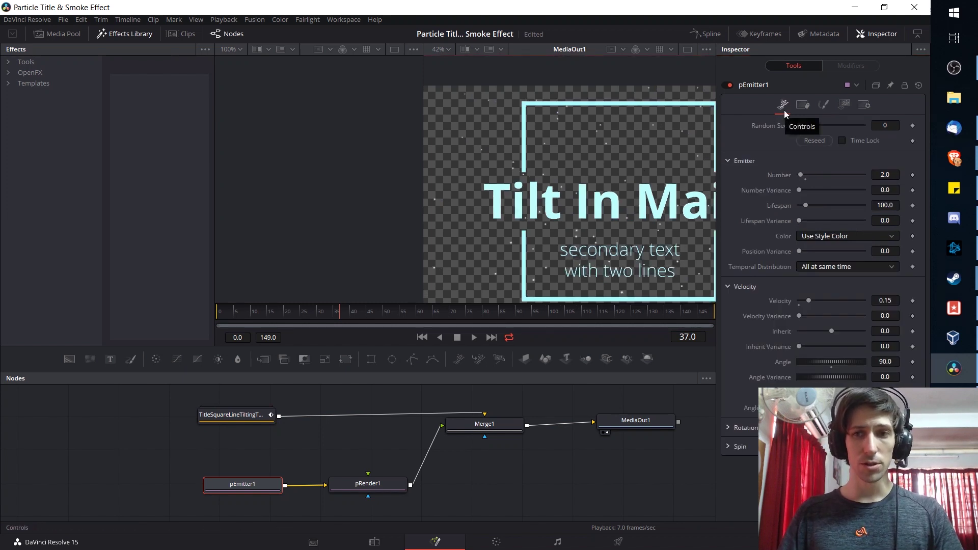
drag(635, 109, 672, 108)
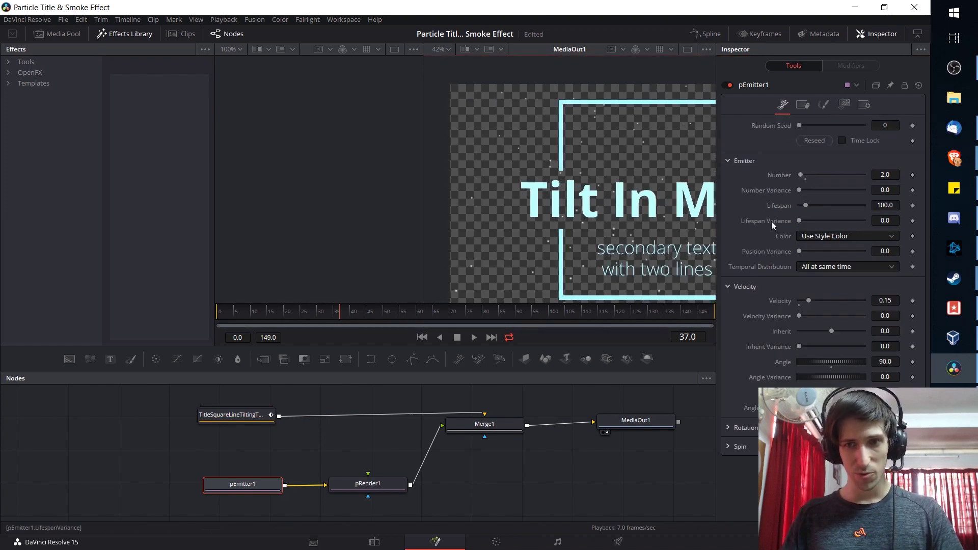
drag(806, 206, 801, 206)
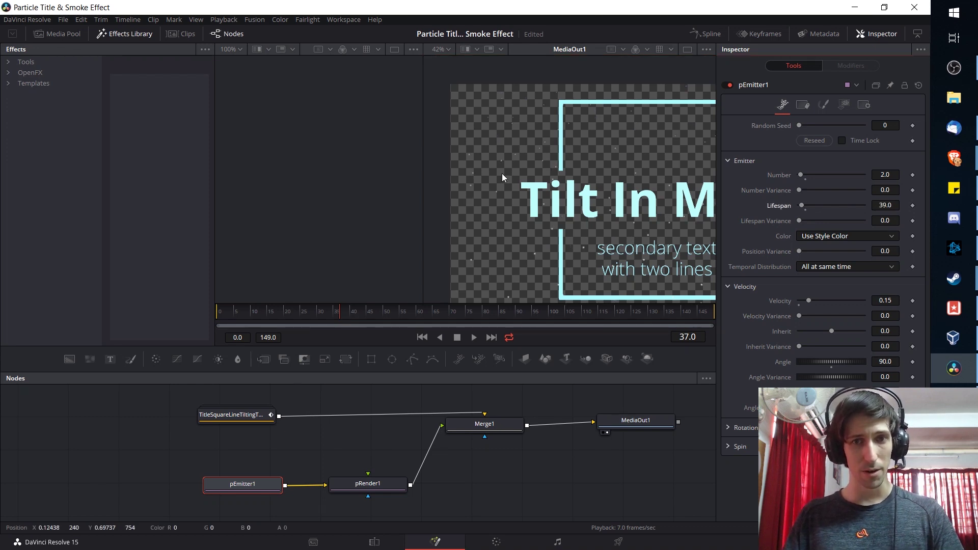
drag(521, 153, 474, 123)
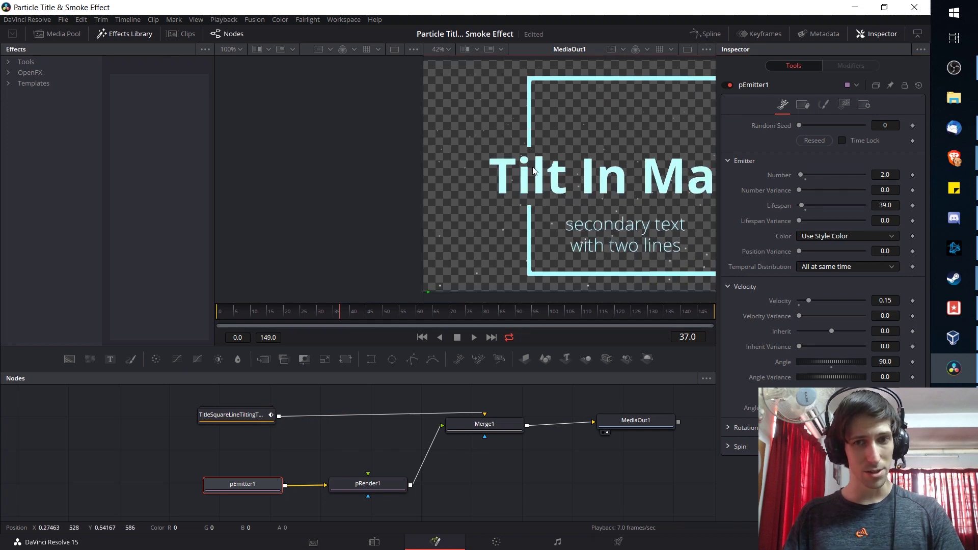
key(ctrl+f)
drag(239, 315, 212, 313)
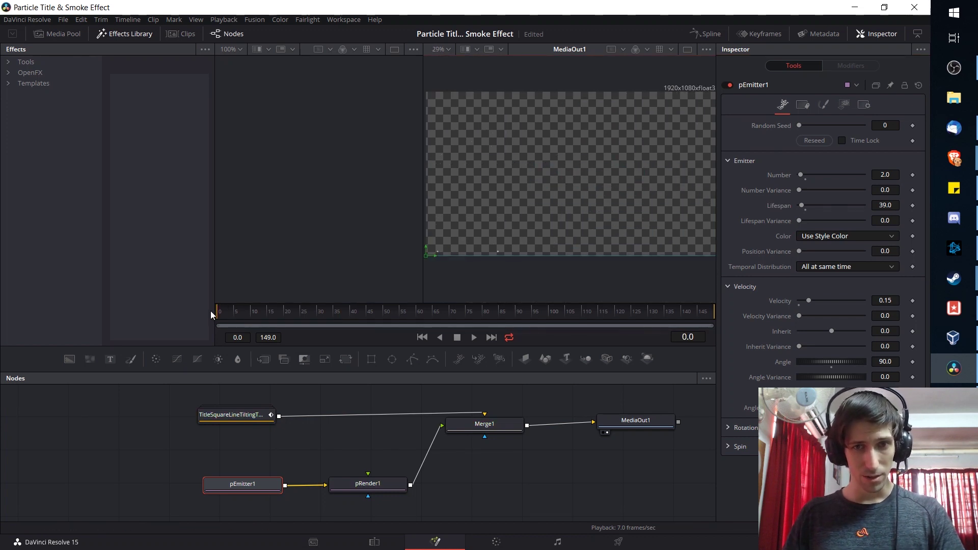
key(space)
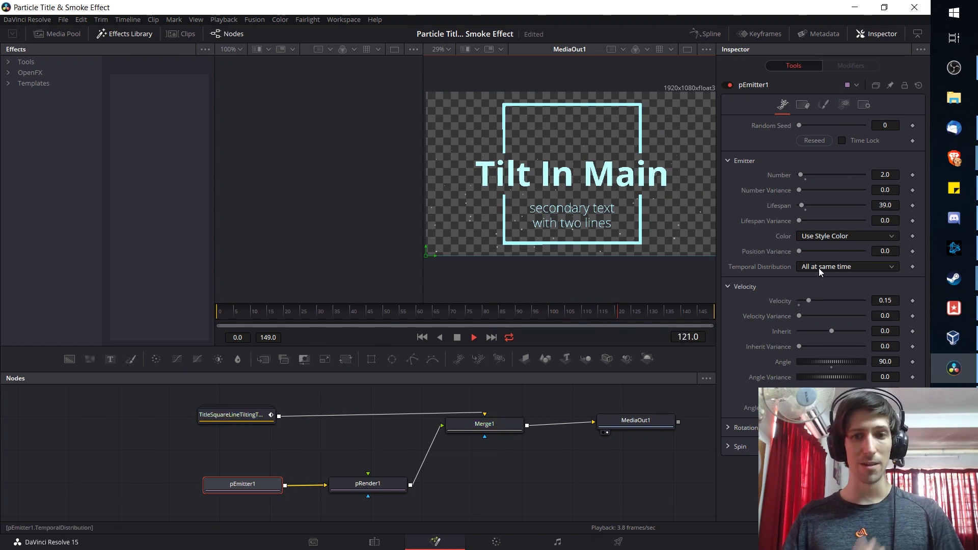
- Set the particles' Lifespan Variance to 19.7 and play the composition to inspect where they fade around the title
drag(799, 221, 808, 221)
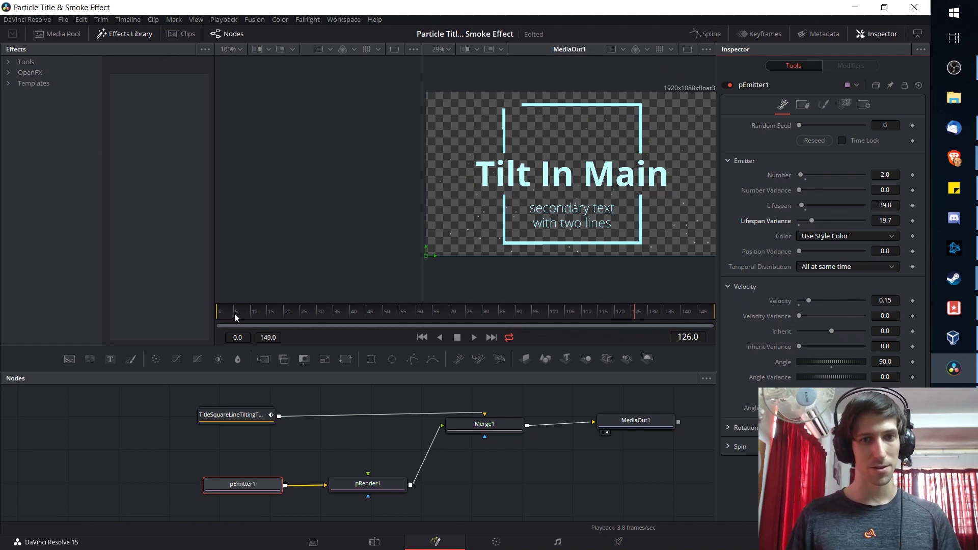
key(space)
scroll(697, 222, down, 2)
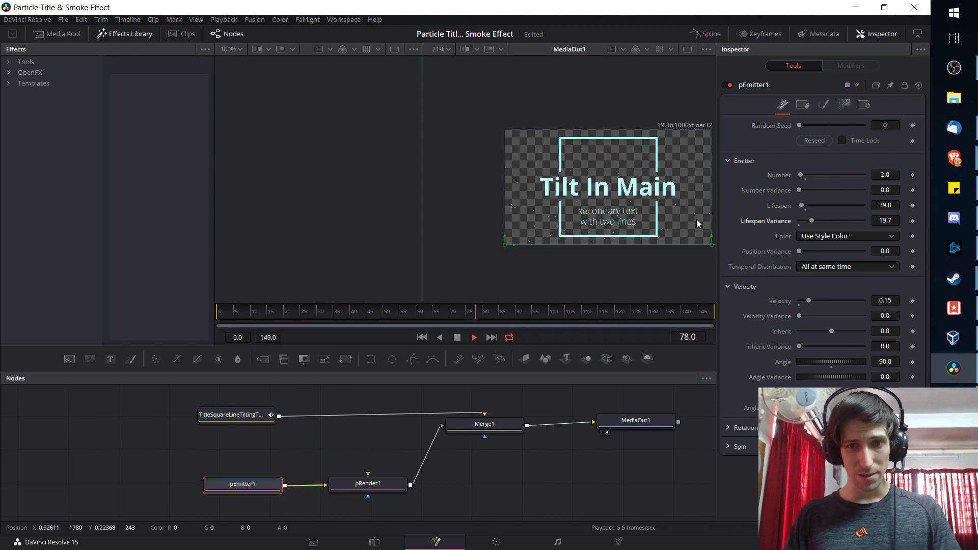
scroll(606, 204, up, 2)
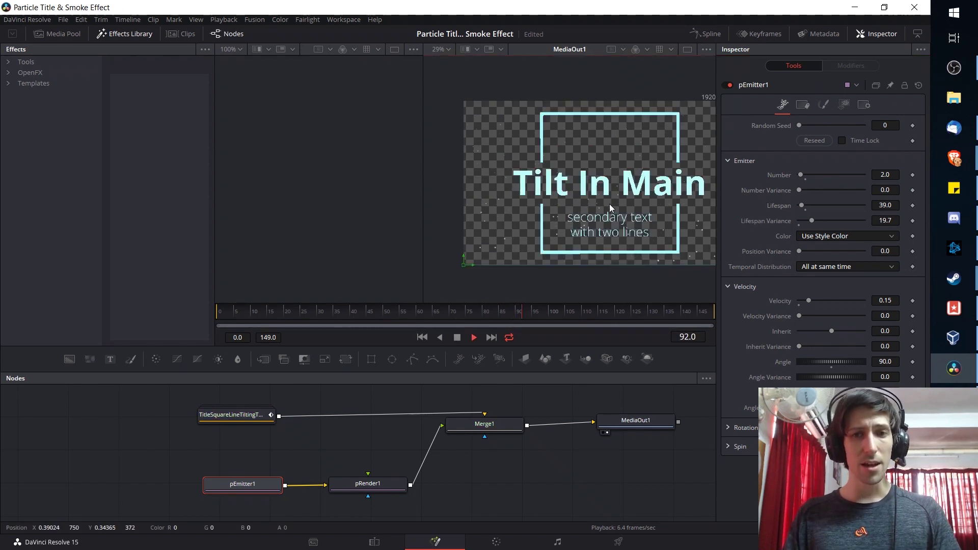
drag(647, 200, 590, 201)
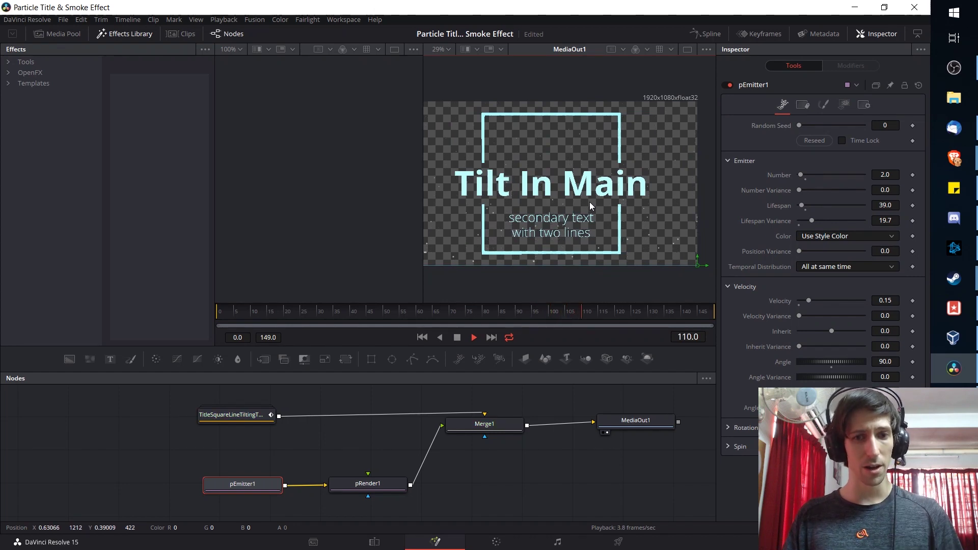
drag(570, 200, 583, 197)
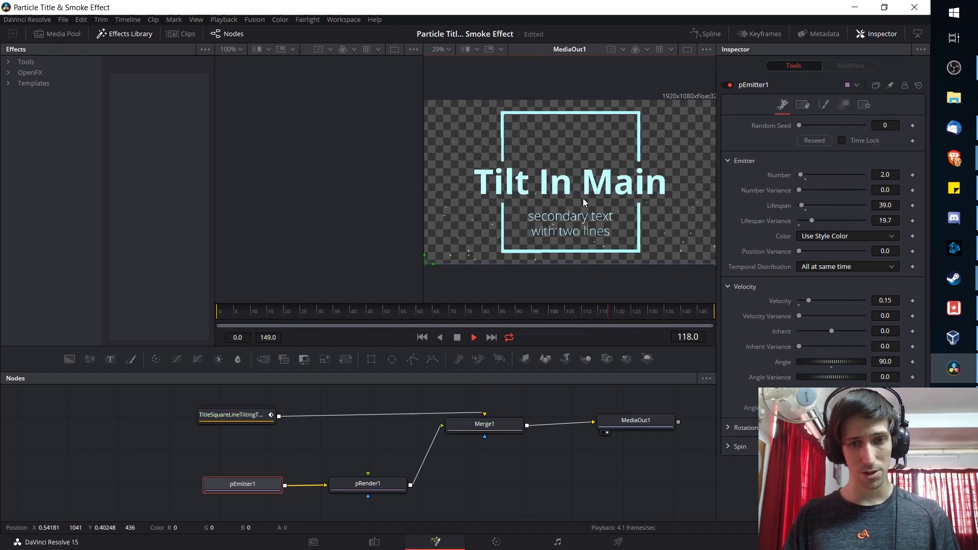
- Switch to the Edit page and play the Title Square Line Tilting Text clip repeatedly from its start to review the particle title
click(374, 542)
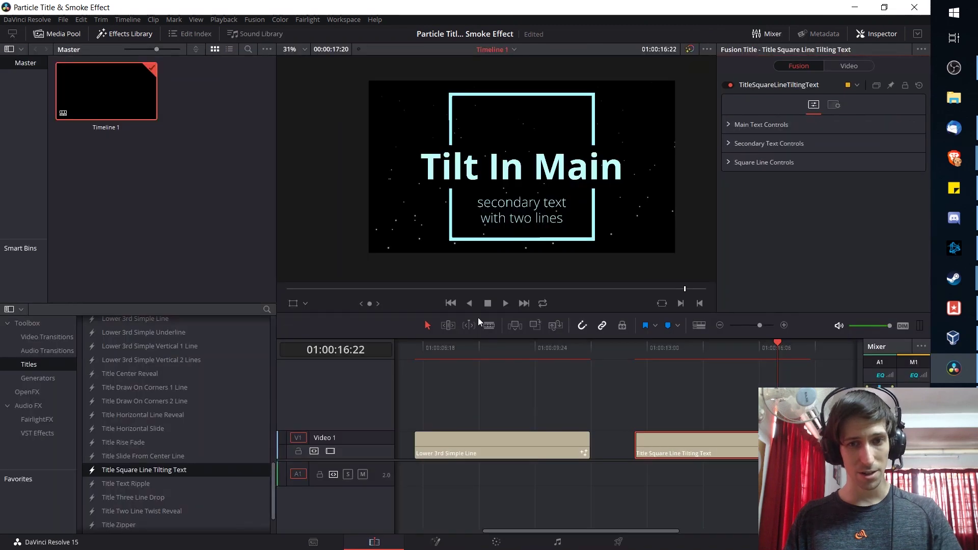
click(635, 352)
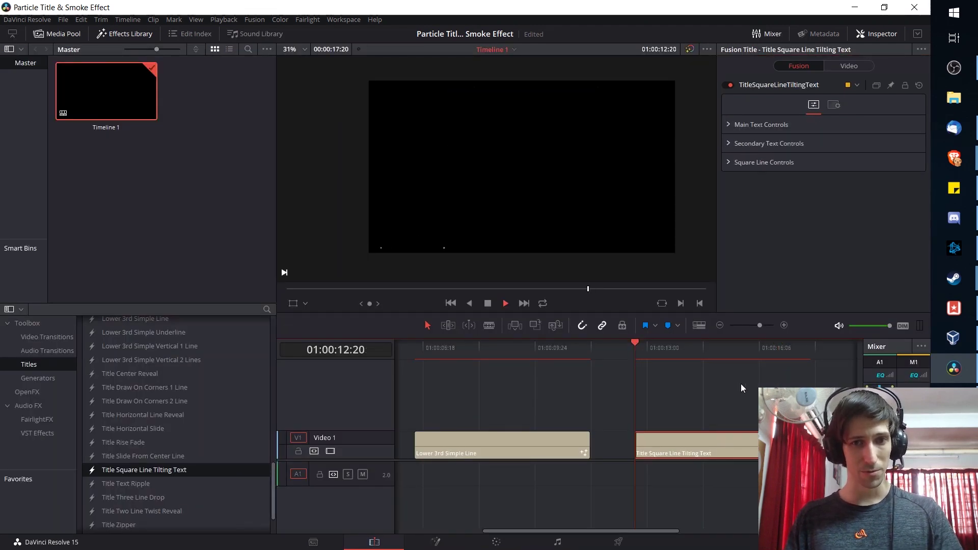
key(space)
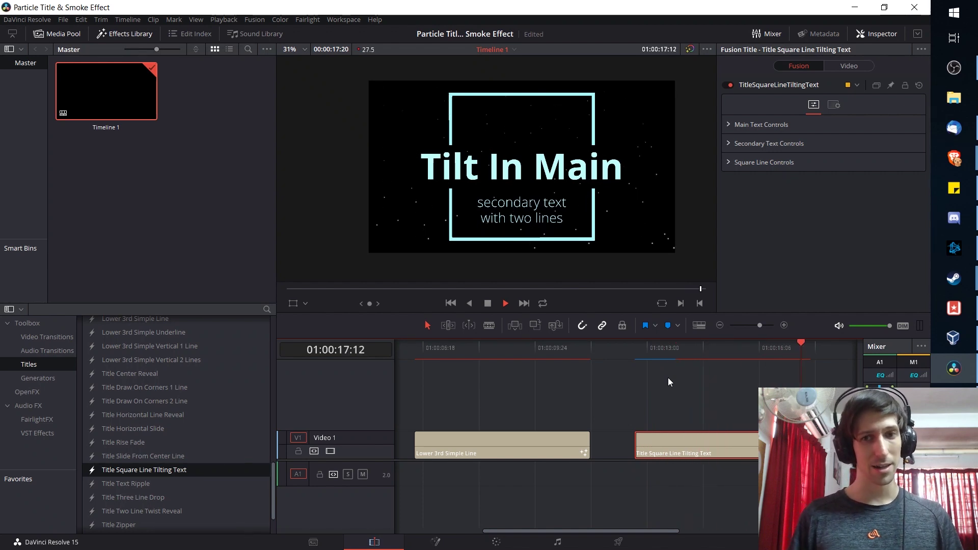
click(632, 349)
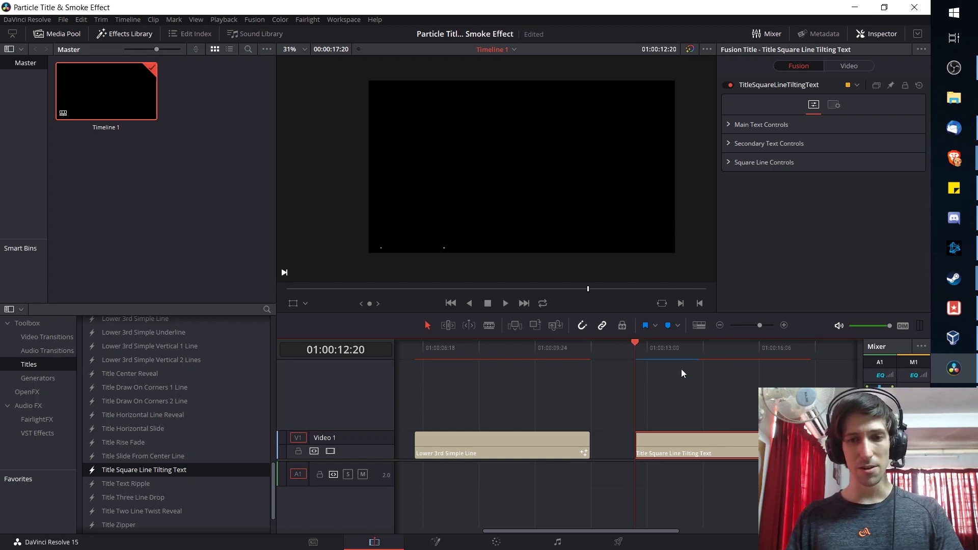
key(space)
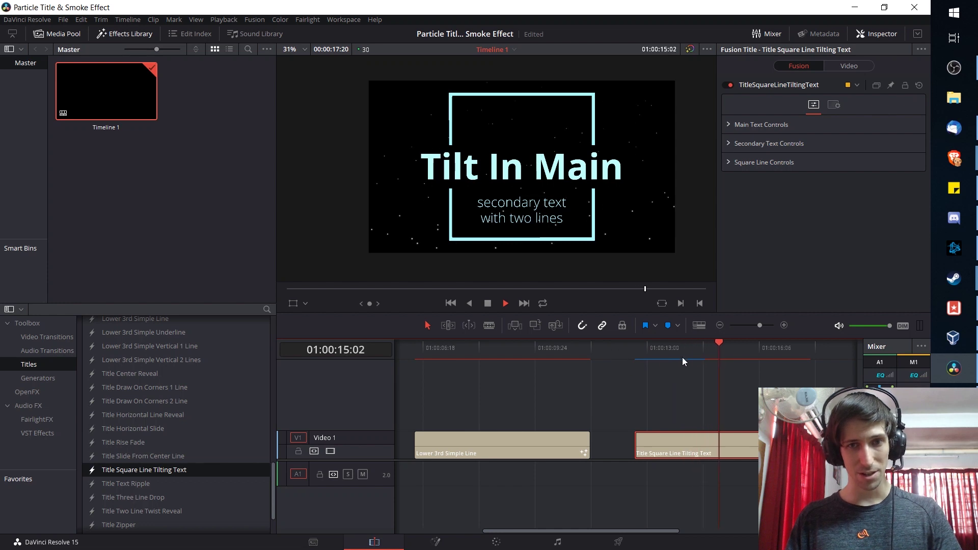
click(648, 348)
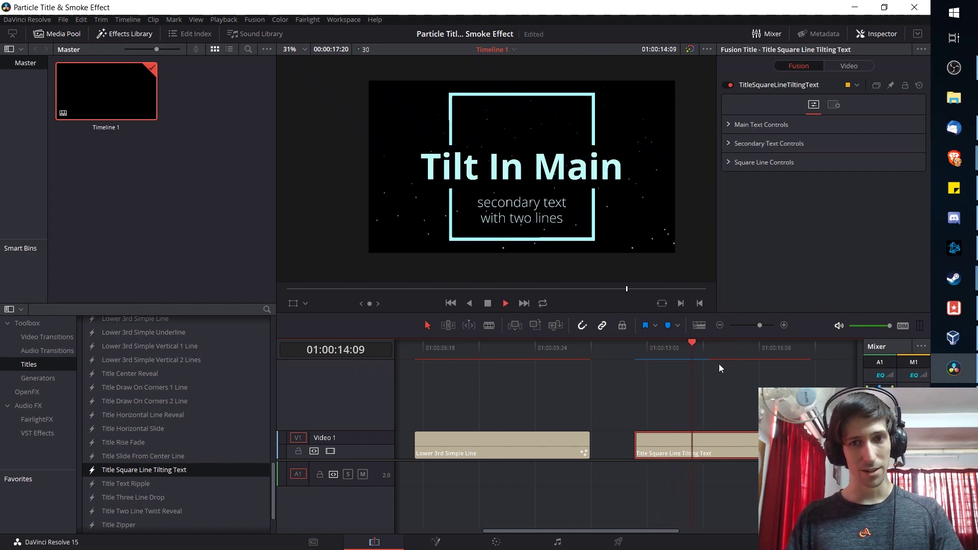
key(space)
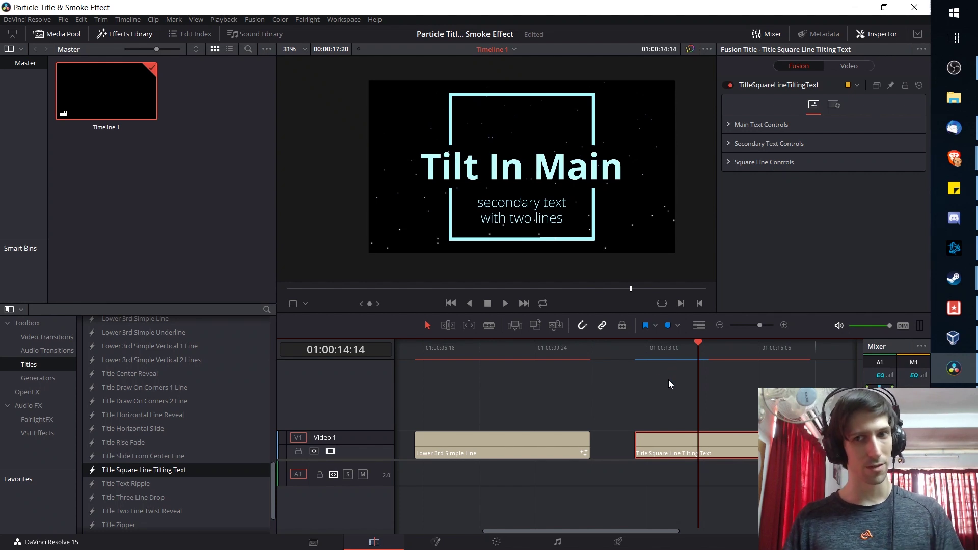
click(643, 349)
key(space)
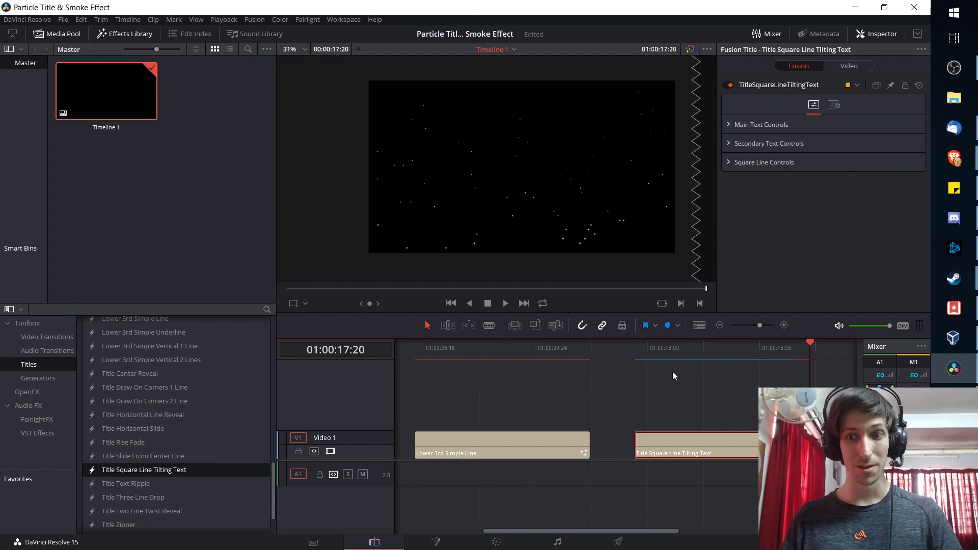
click(636, 347)
key(space)
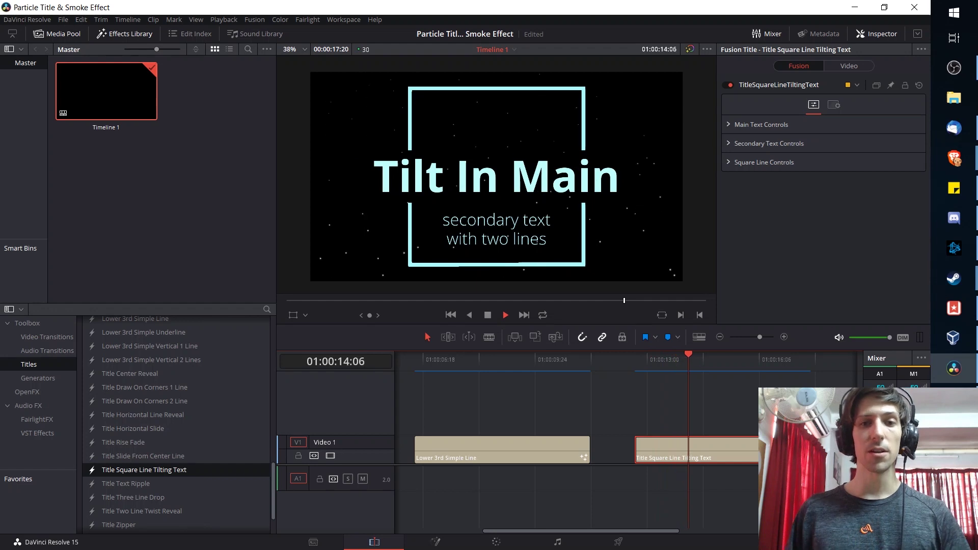